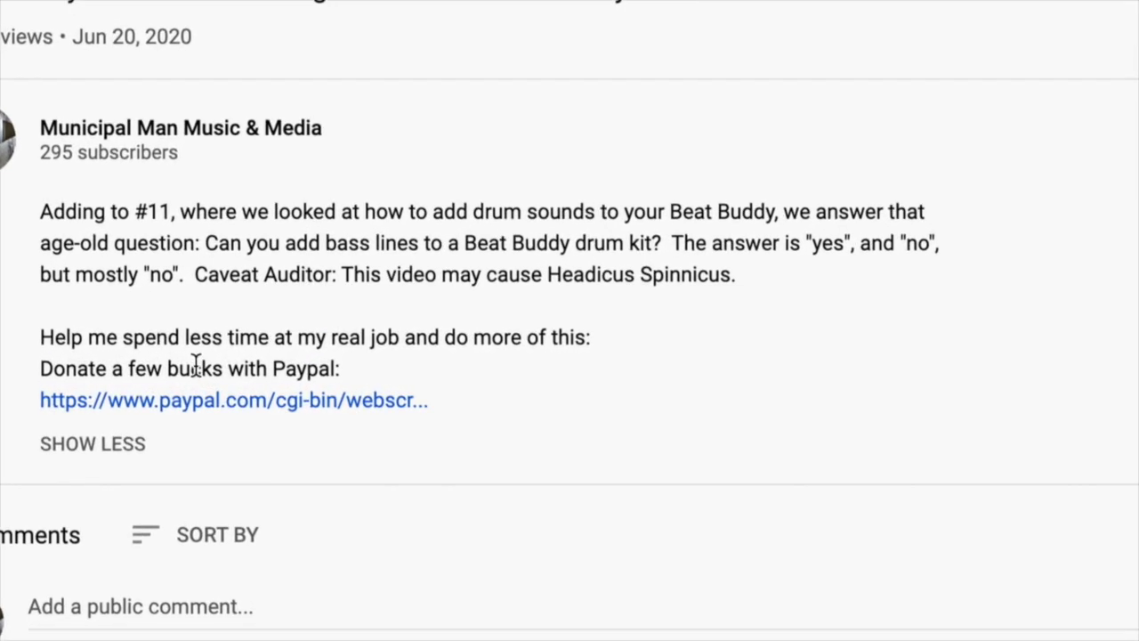
# Open the PayPal donation link in the video description and proceed to donate with PayPal
pyautogui.click(211, 422)
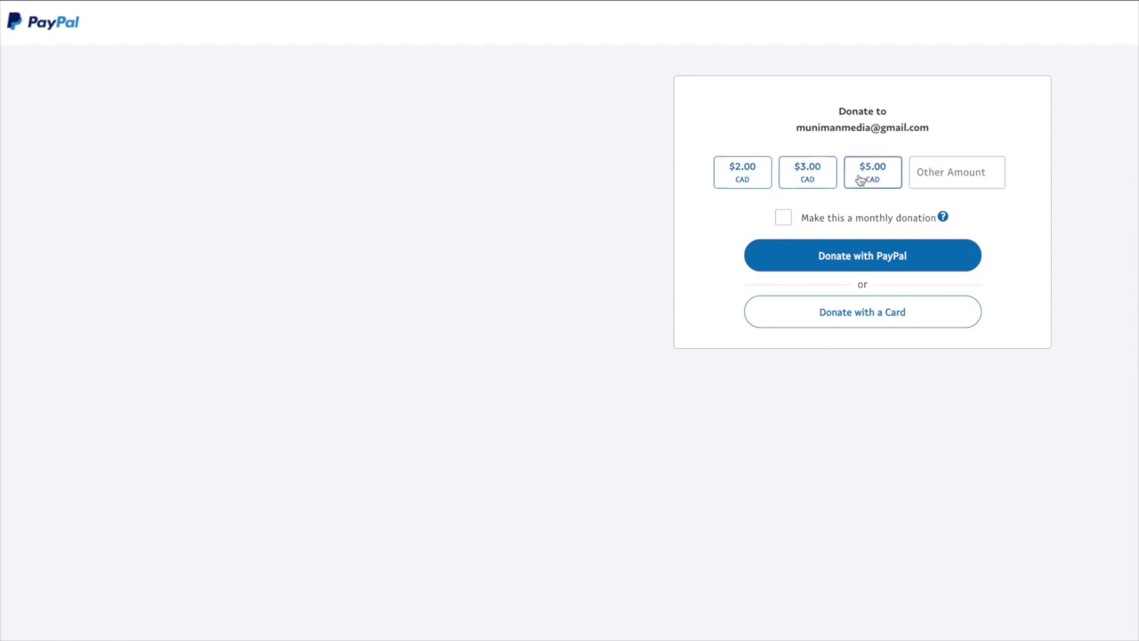
pyautogui.click(871, 258)
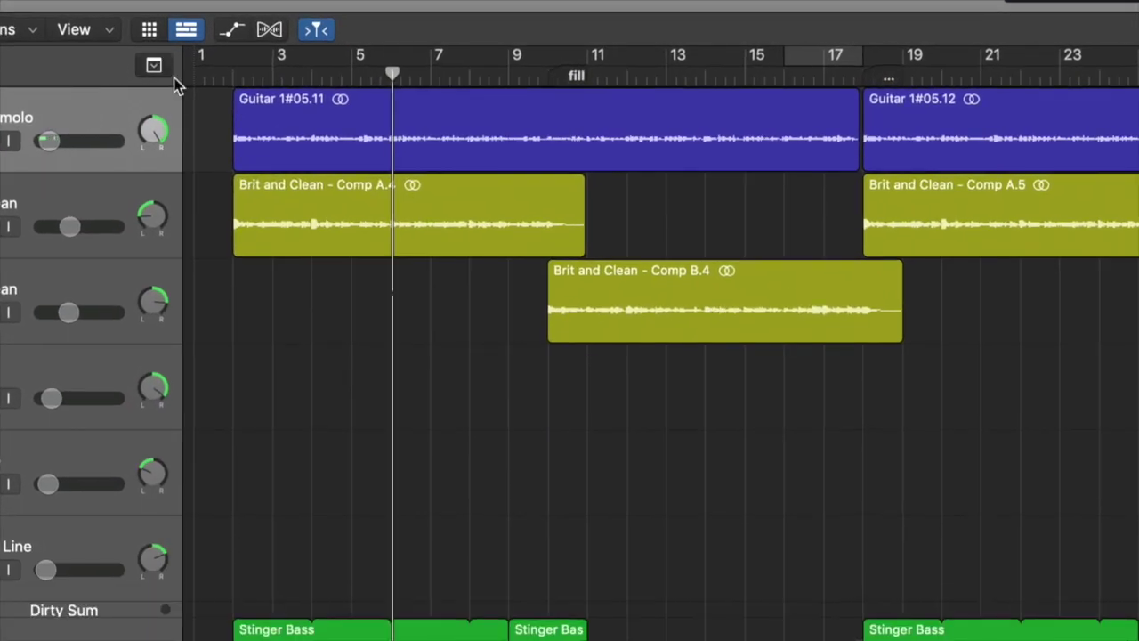
# Show the global tracks above the arrangement and move the playhead to bar 2, where the first verse starts
pyautogui.click(152, 65)
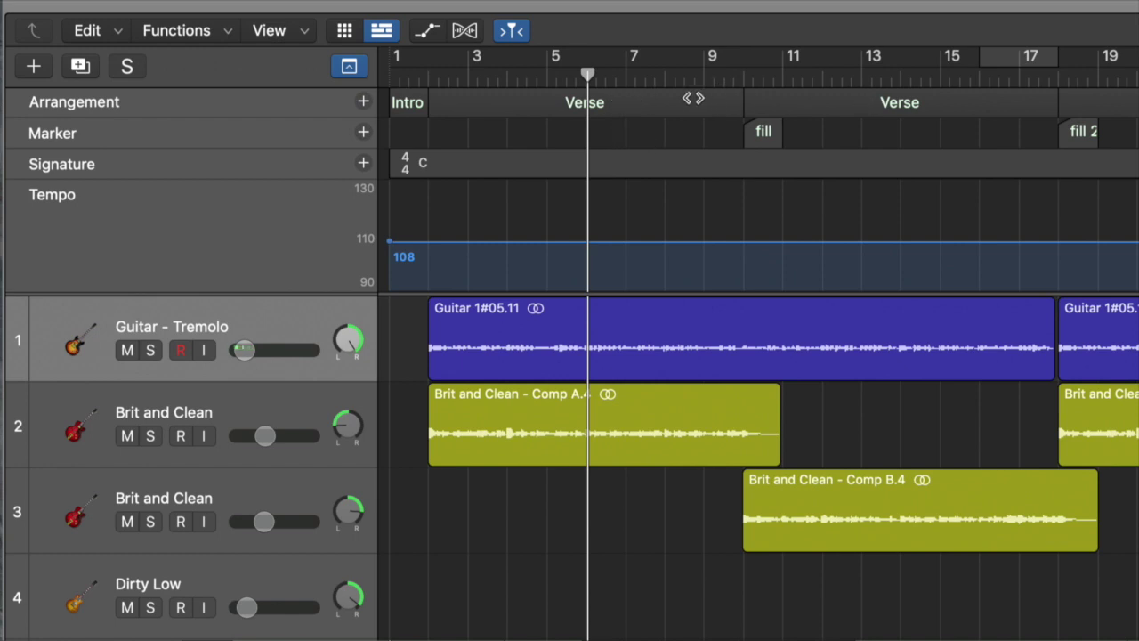
pyautogui.moveTo(588, 73); pyautogui.dragTo(428, 80)
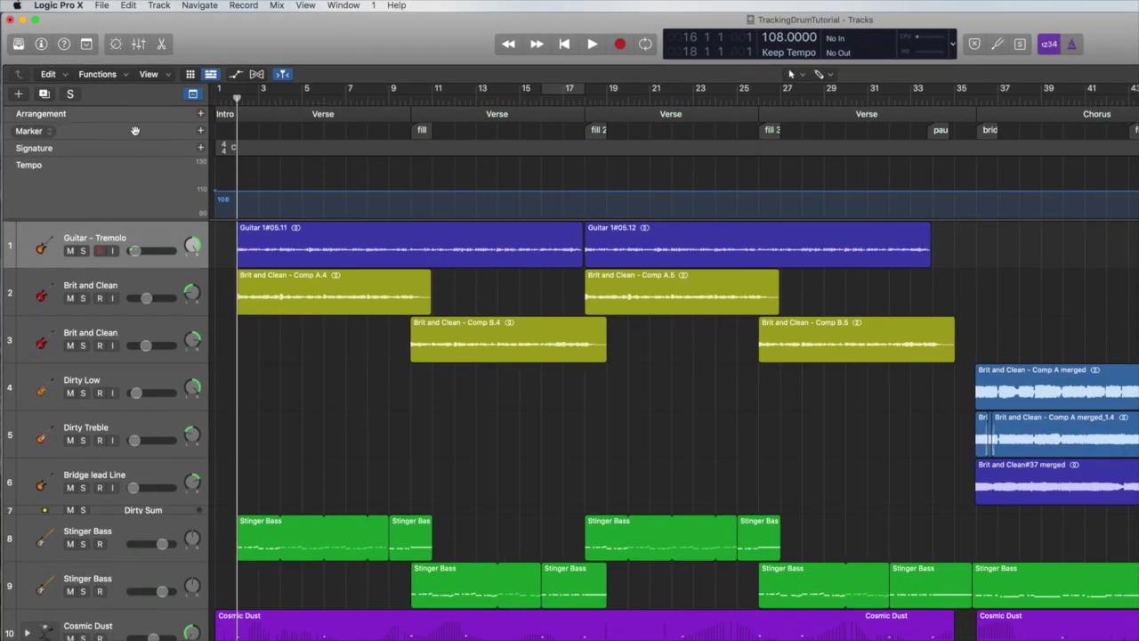
# Select all markers and review them in the Marker List, then place the playhead on the first fill marker at bar 10
pyautogui.click(138, 131)
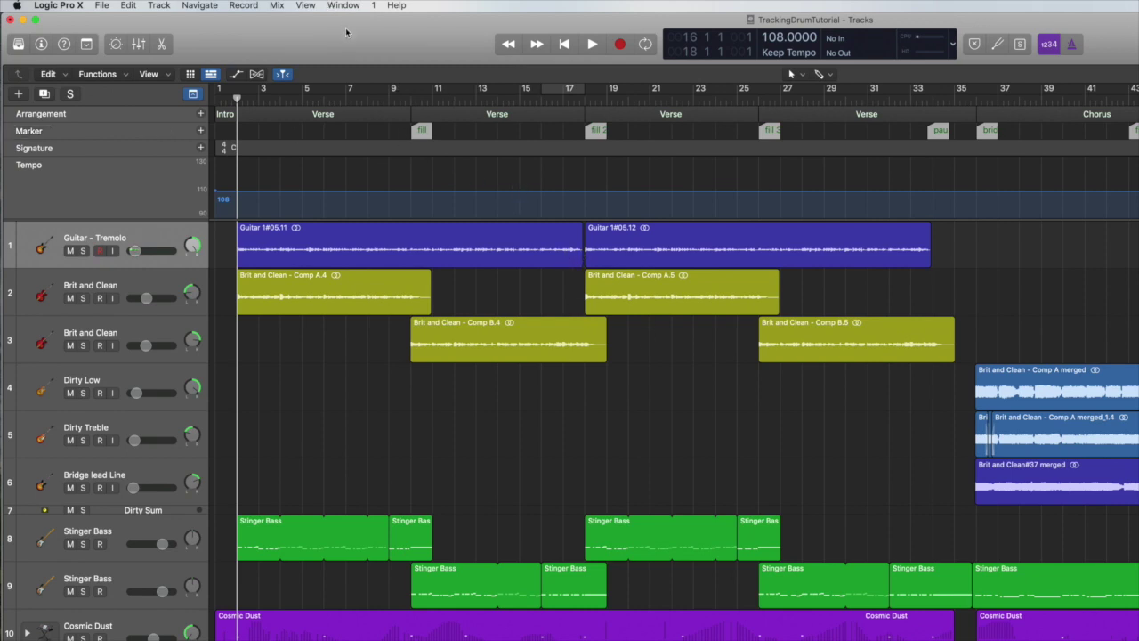
pyautogui.click(188, 8)
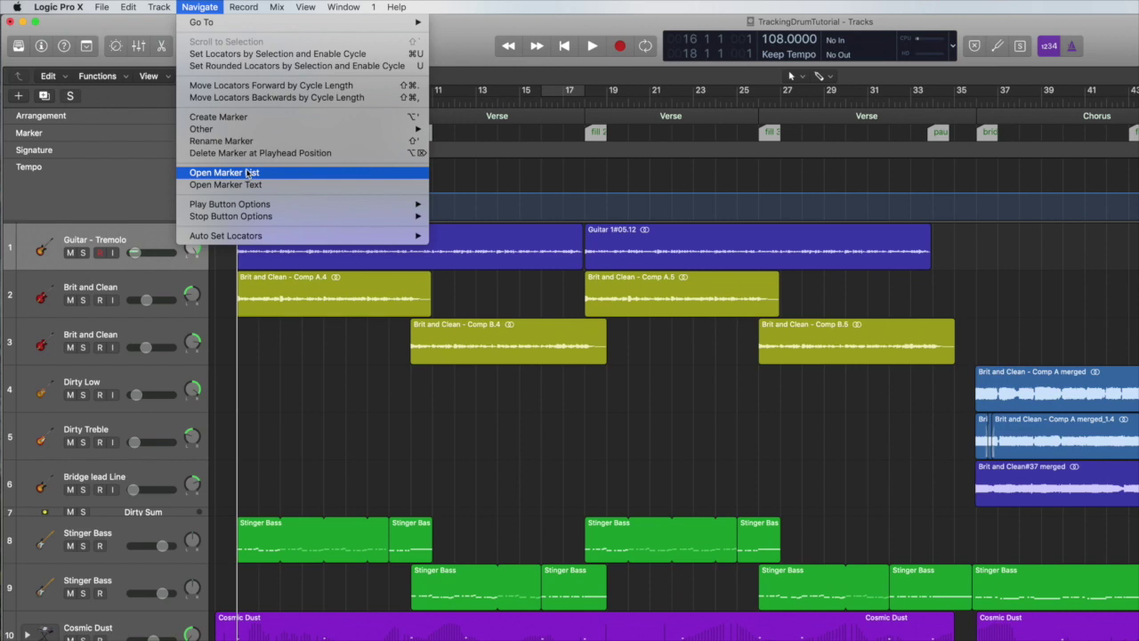
pyautogui.click(335, 172)
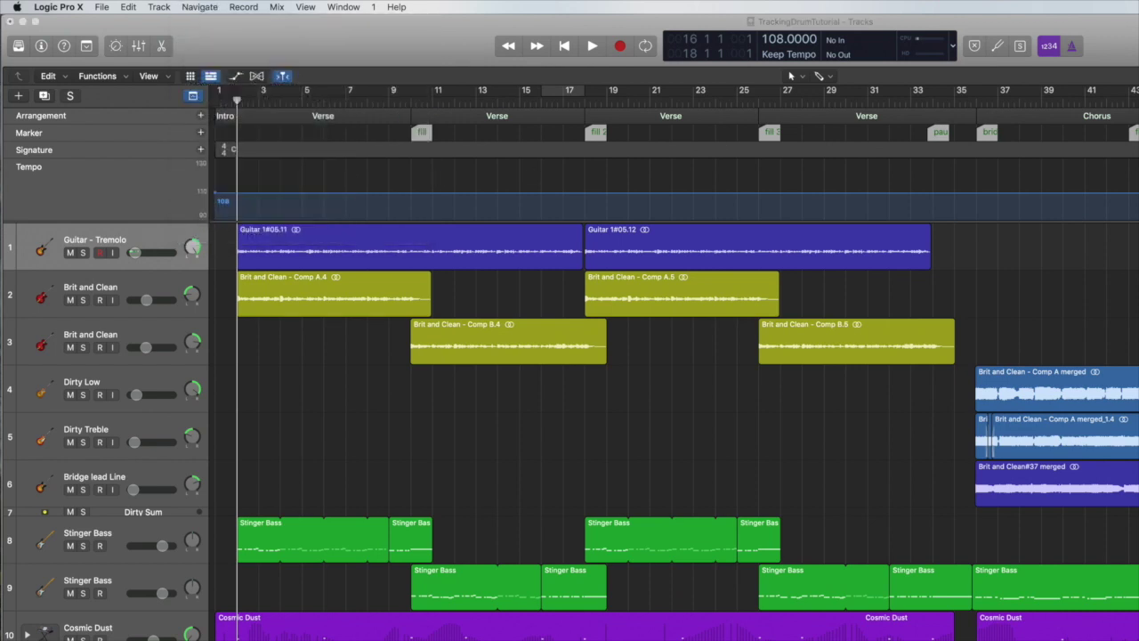
pyautogui.moveTo(743, 38); pyautogui.dragTo(399, 38)
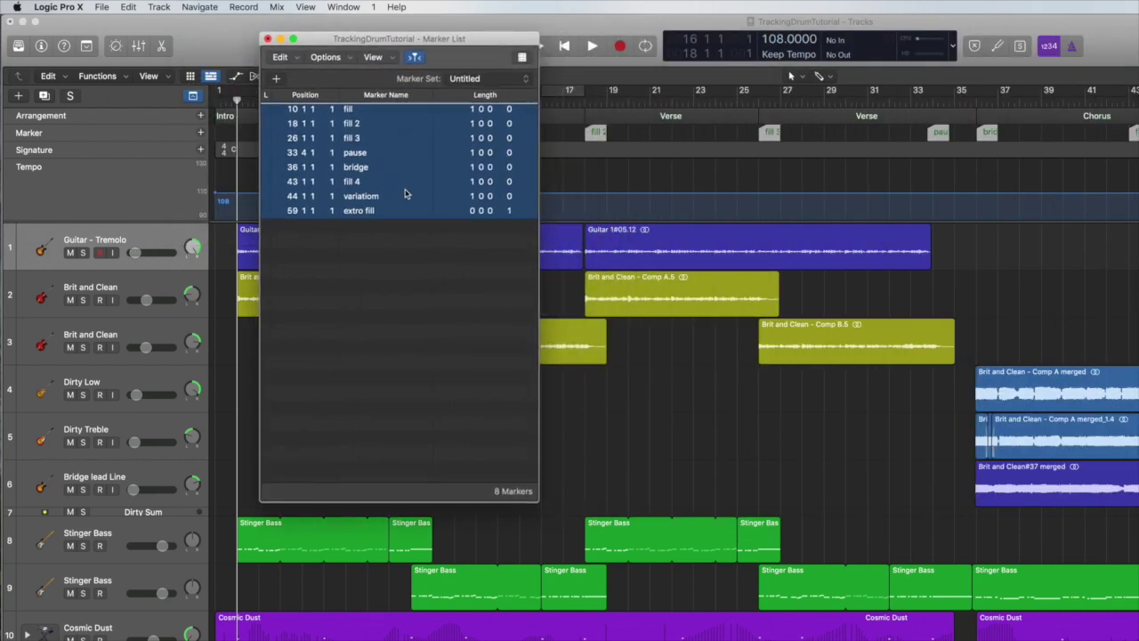
pyautogui.press('super+w')
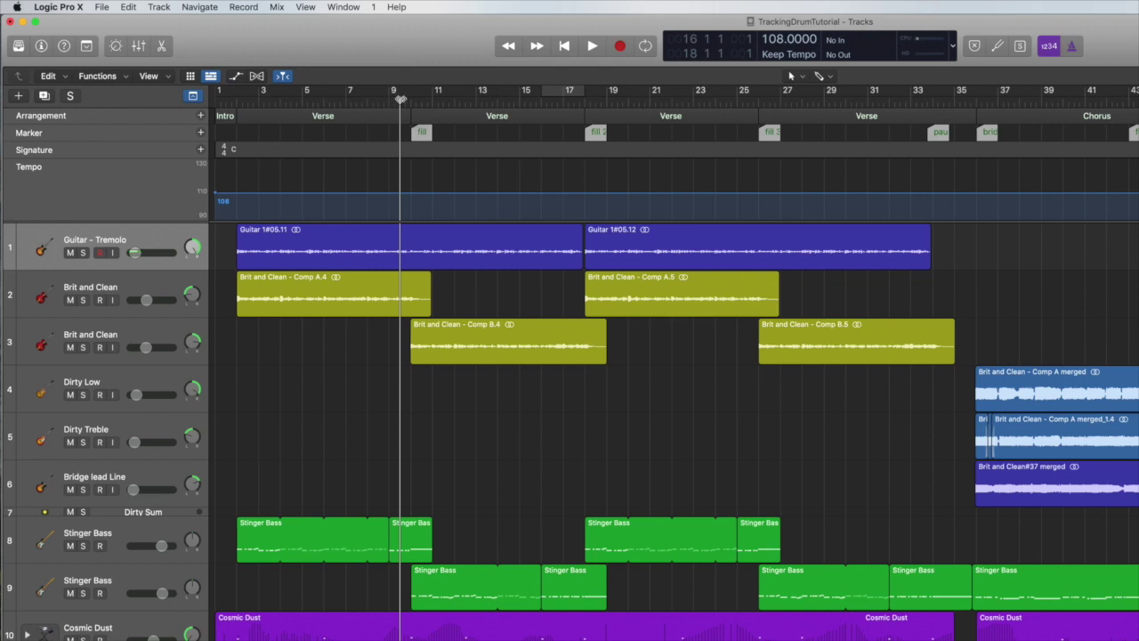
pyautogui.moveTo(398, 98); pyautogui.dragTo(412, 100)
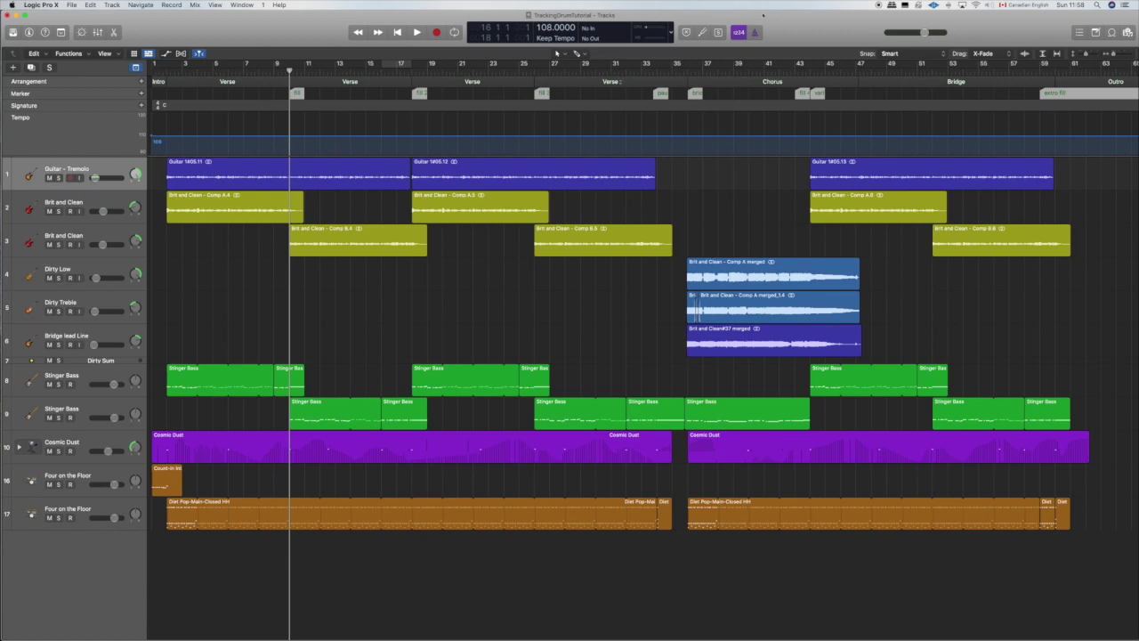
# Customize the control bar's LCD to also show Positions (Time/Beats) and Time Signature / Division, leaving Key Signature / Project End off
pyautogui.rightClick(857, 40)
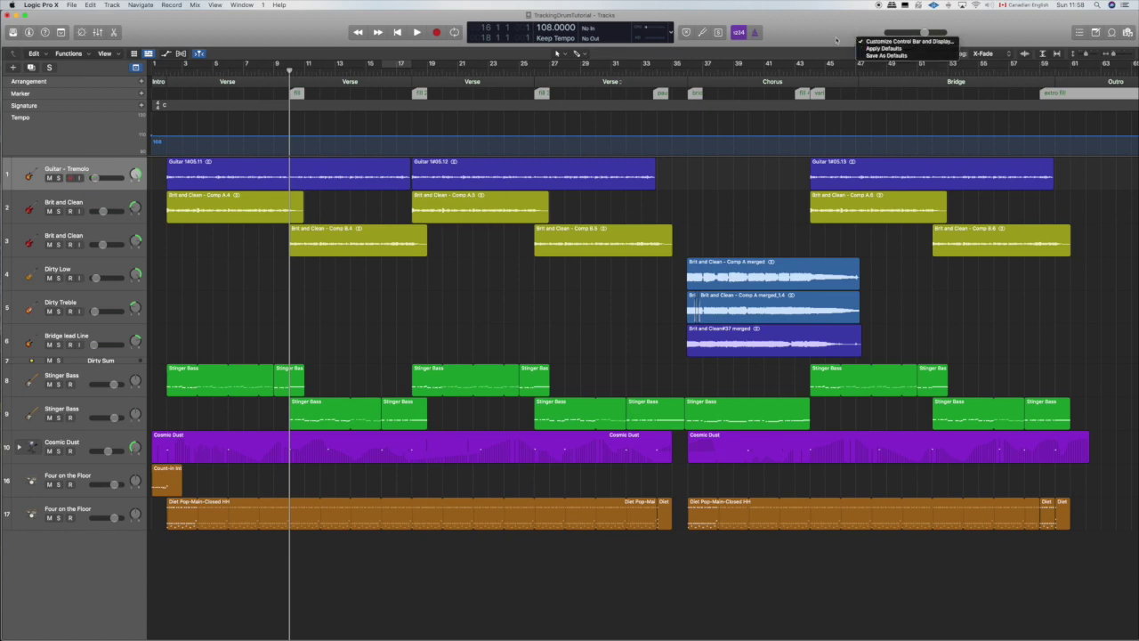
pyautogui.click(894, 41)
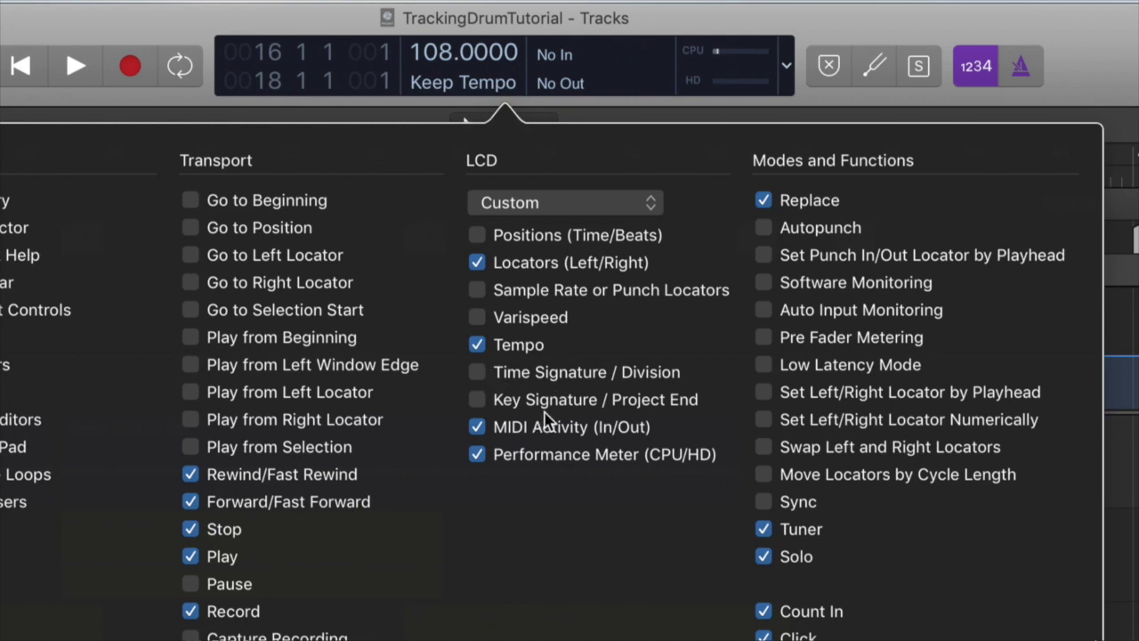
pyautogui.click(541, 372)
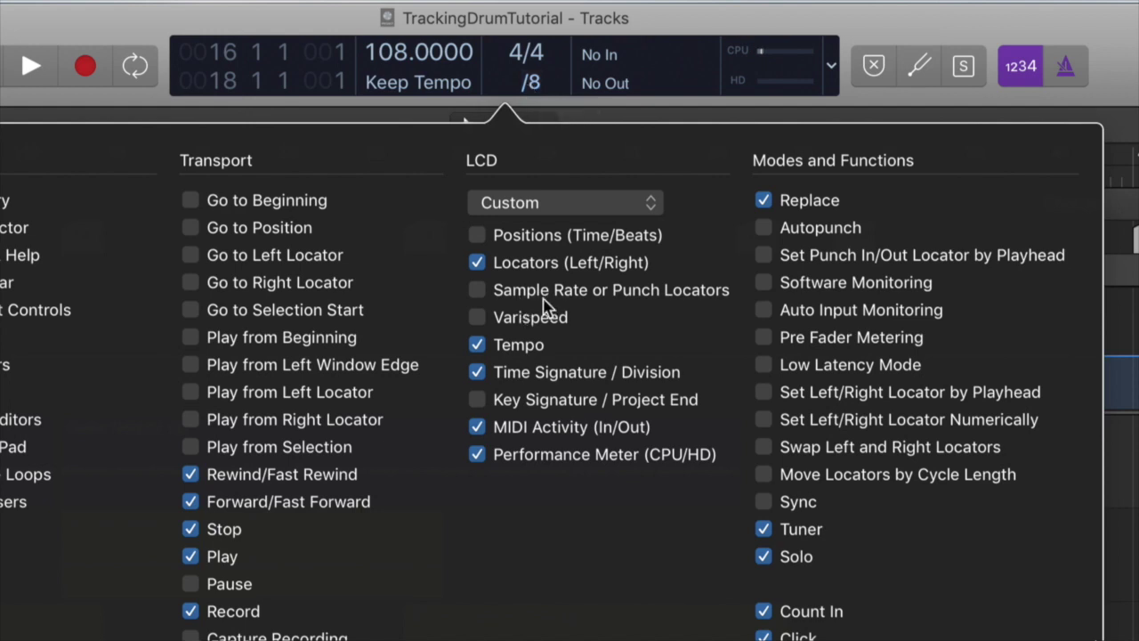
pyautogui.click(478, 236)
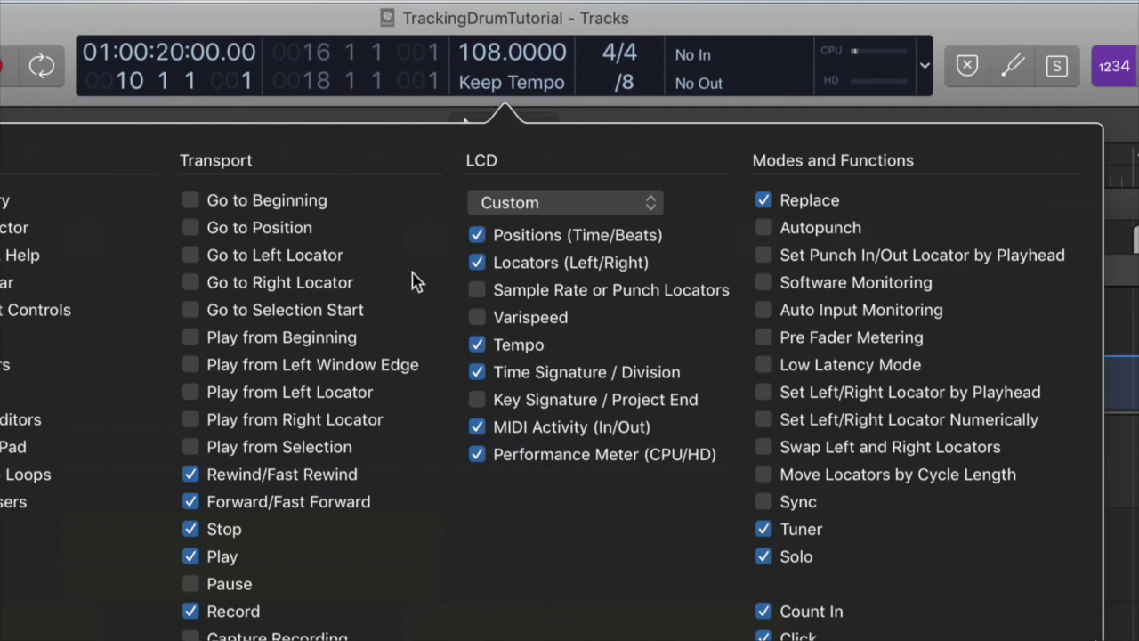
pyautogui.click(477, 401)
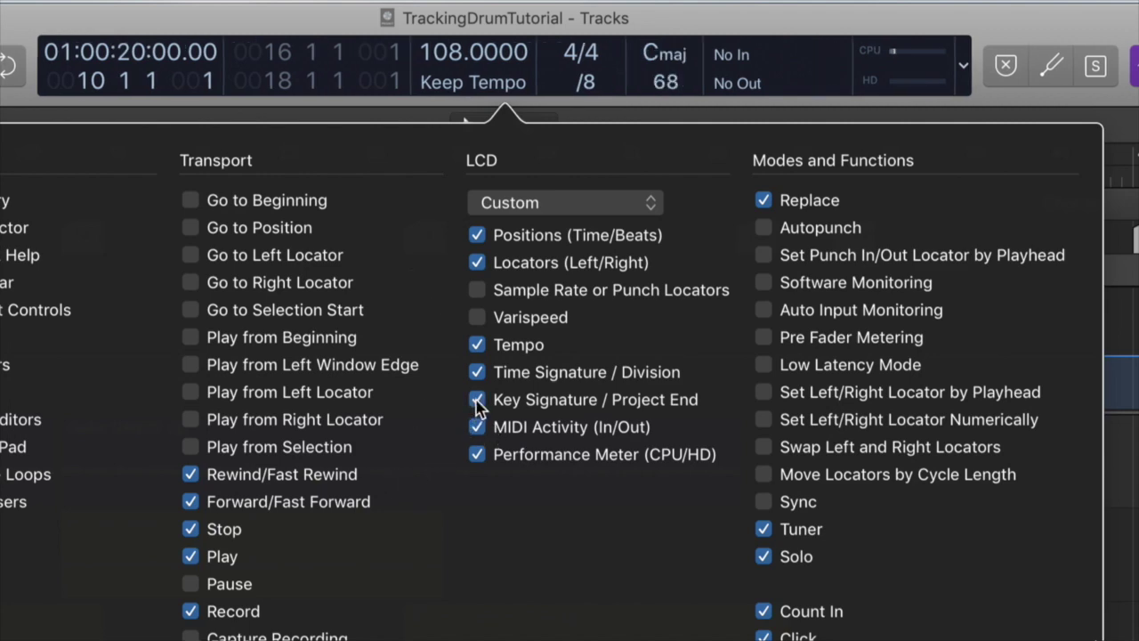
pyautogui.click(478, 401)
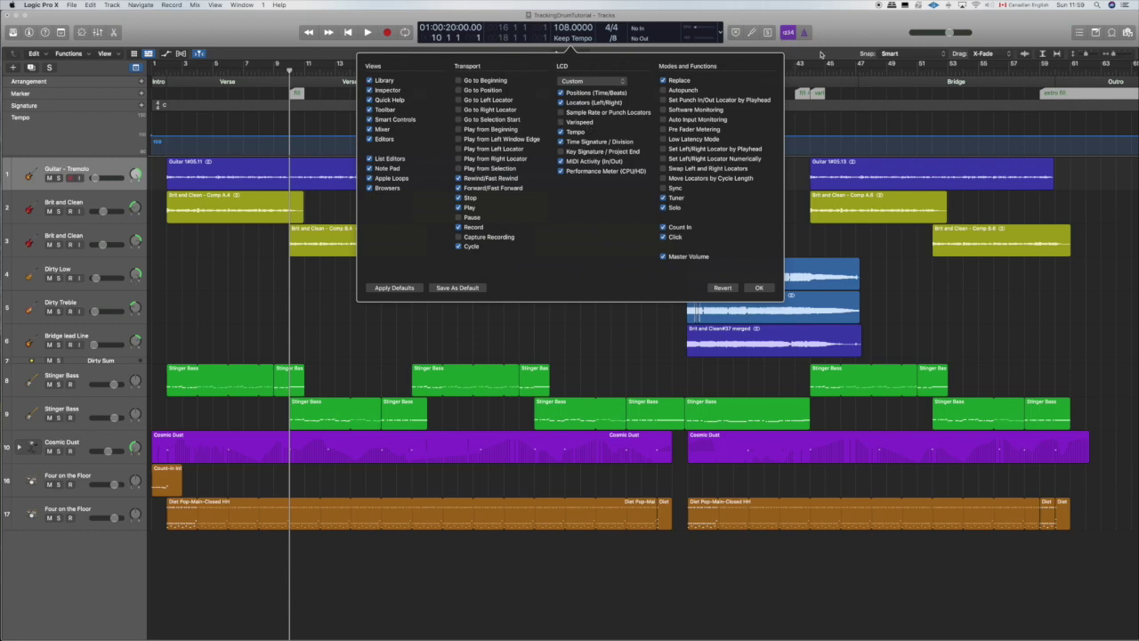
pyautogui.click(843, 36)
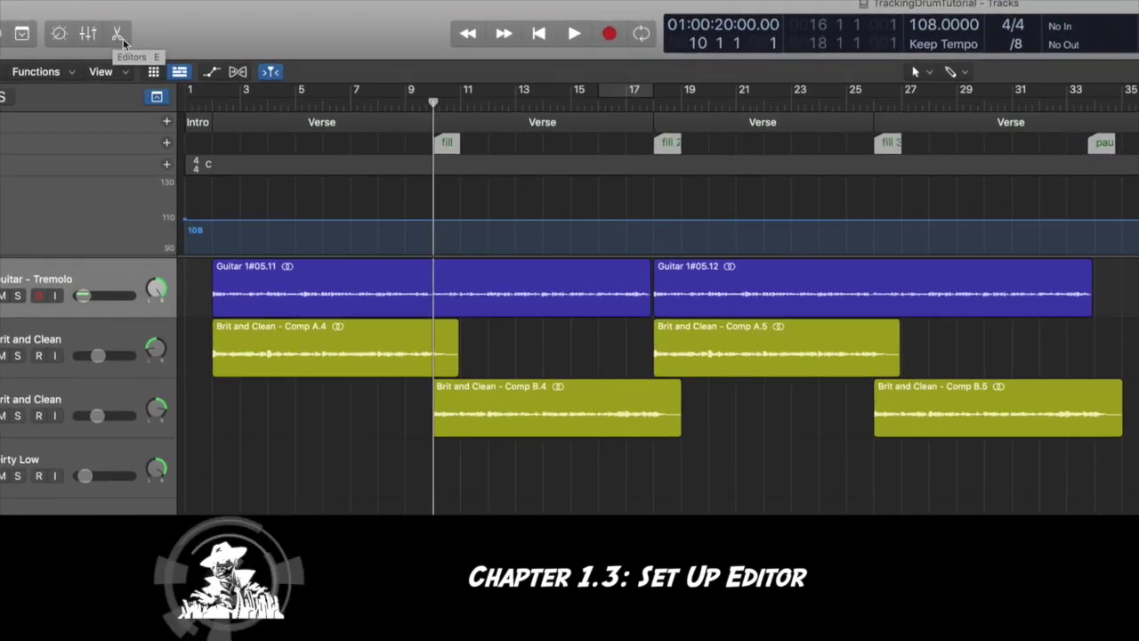
# Show the editors, display the Stinger Bass region at bar 10 in the Piano Roll, and enlarge the editor area
pyautogui.click(122, 37)
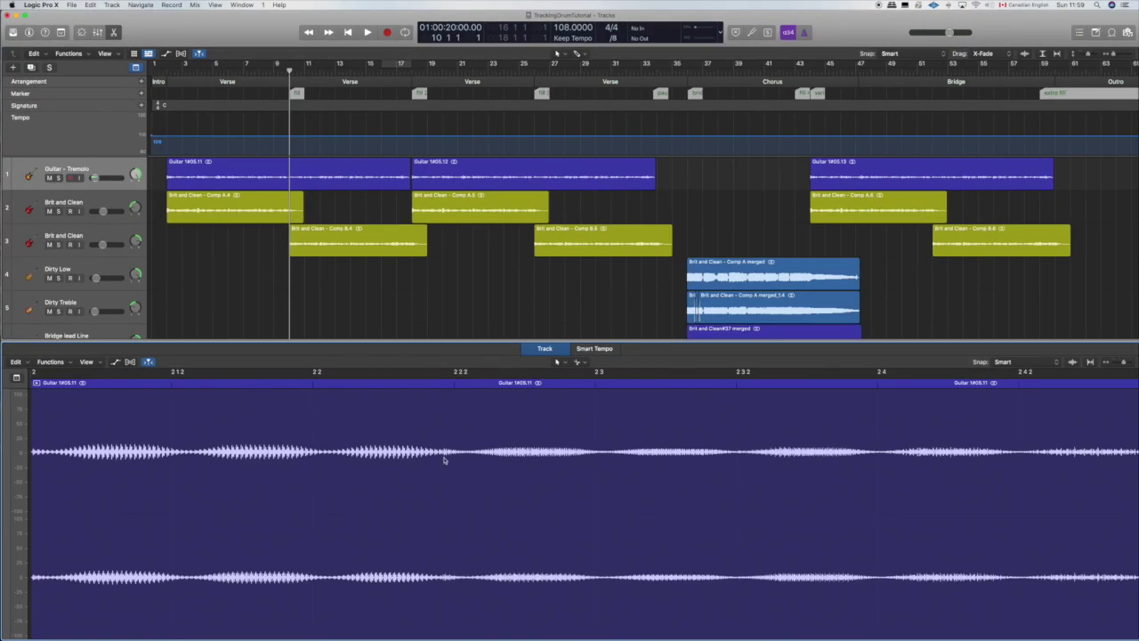
pyautogui.scroll(-5, 267, 267)
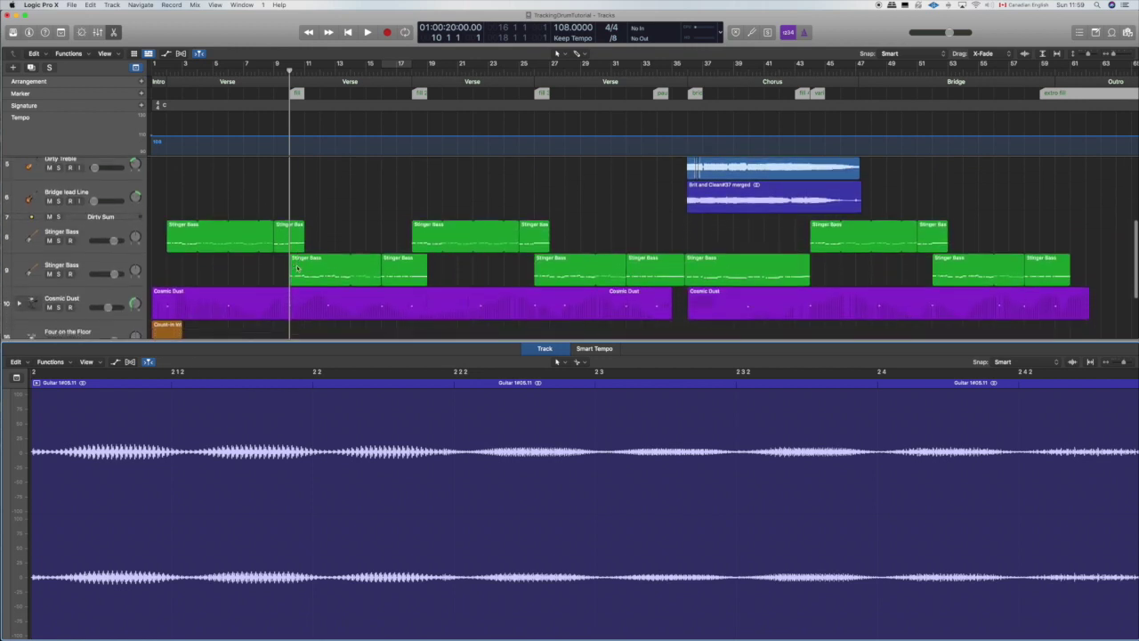
pyautogui.click(723, 179)
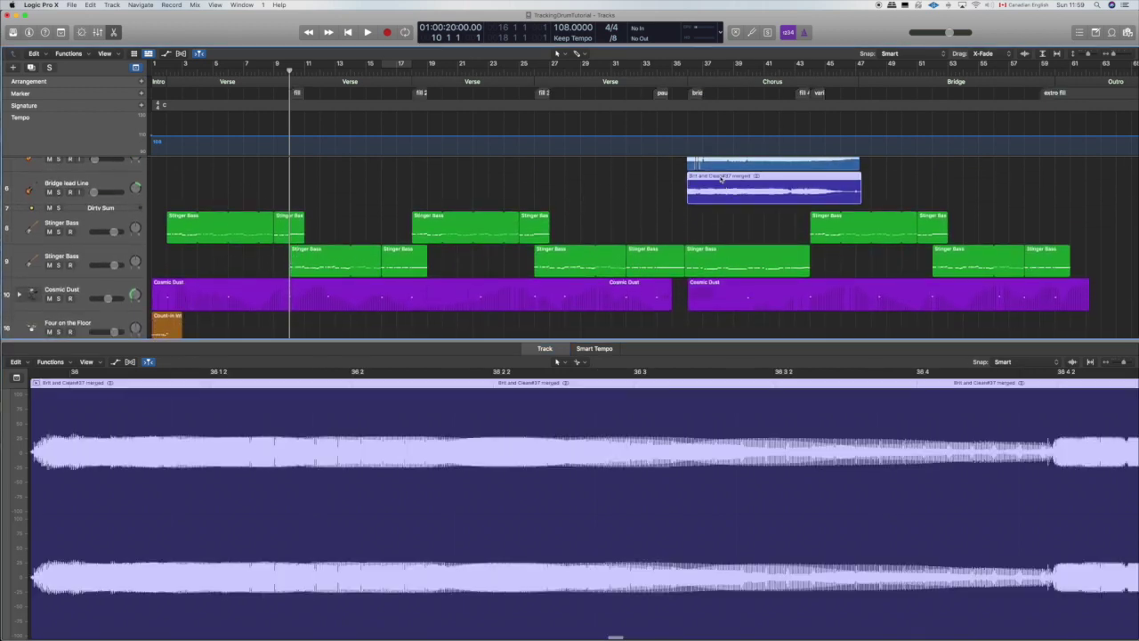
pyautogui.click(327, 258)
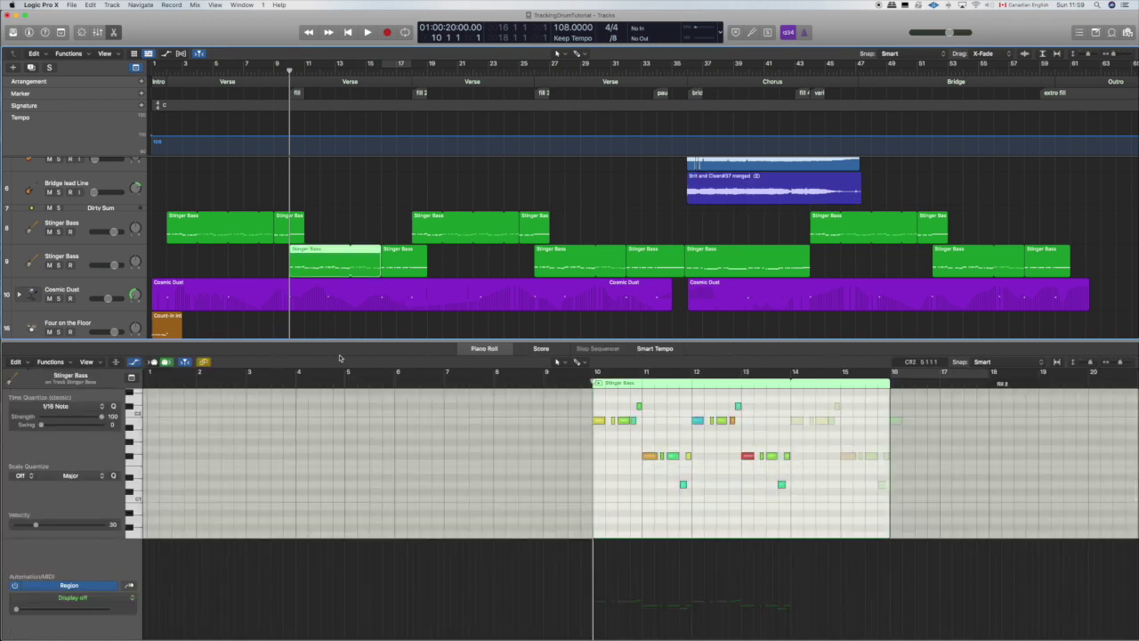
pyautogui.moveTo(338, 339); pyautogui.dragTo(338, 177)
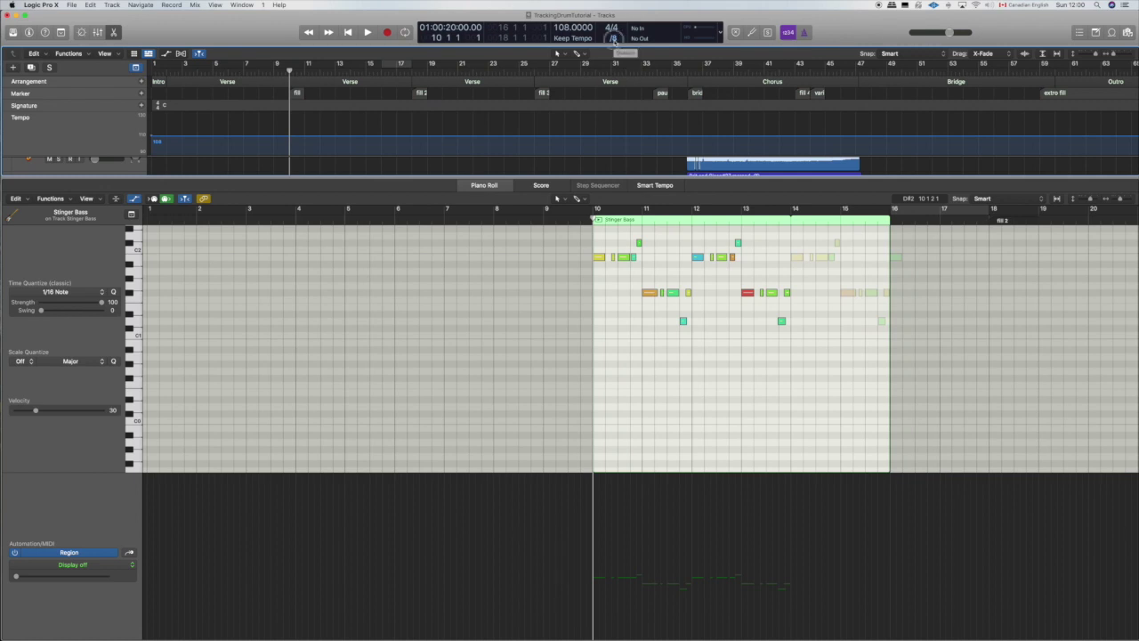
# Change the grid division in the LCD to /16 and then refine it to /32
pyautogui.click(613, 40)
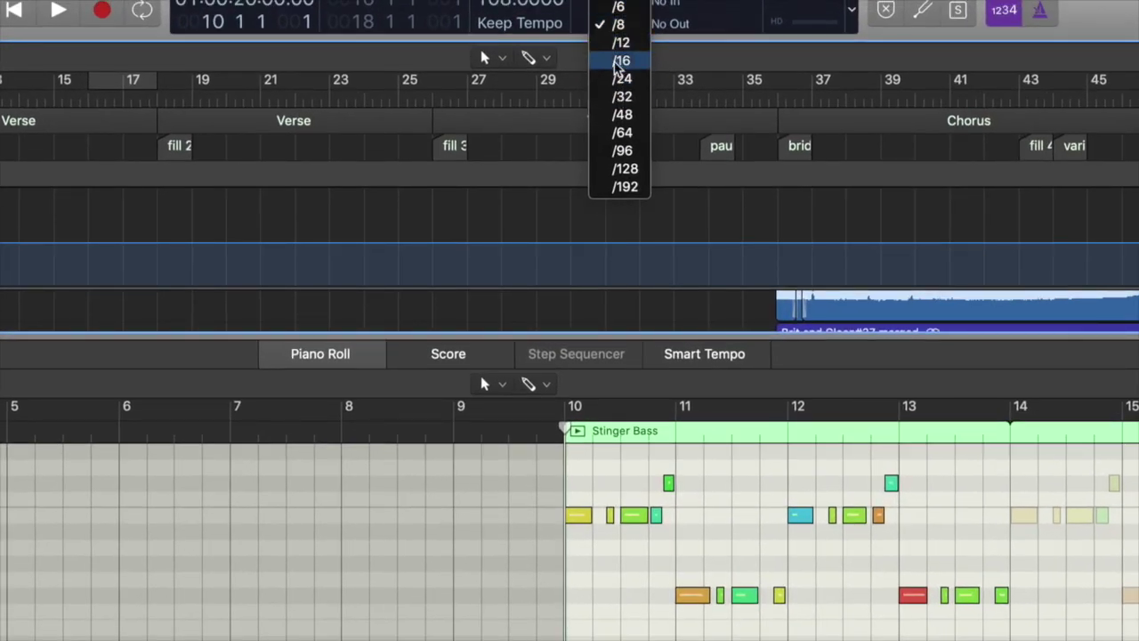
pyautogui.click(620, 60)
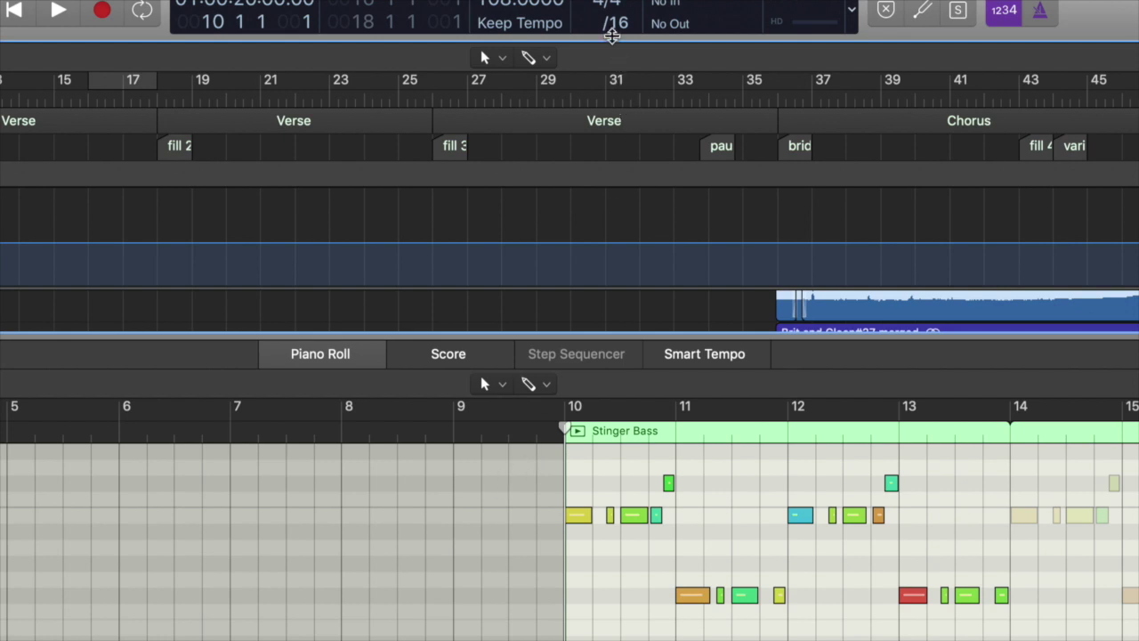
pyautogui.click(617, 25)
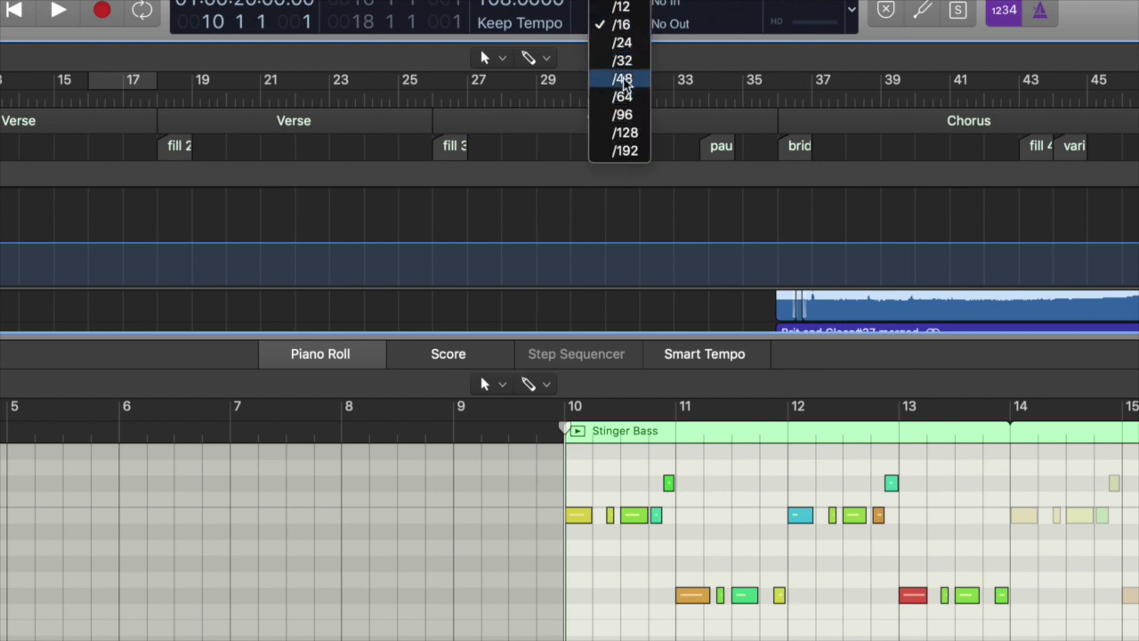
pyautogui.click(622, 61)
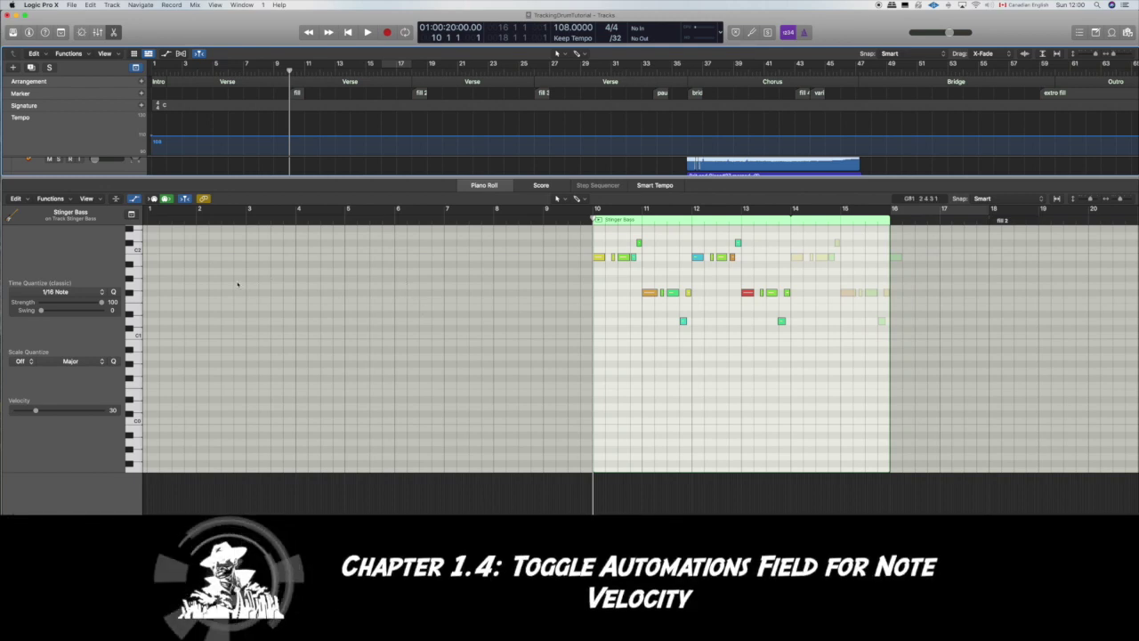
# Toggle the Piano Roll's automation area off and on, and set it to display Ch. 1: Note Velocity for the Stinger Bass region
pyautogui.click(133, 198)
pyautogui.click(133, 199)
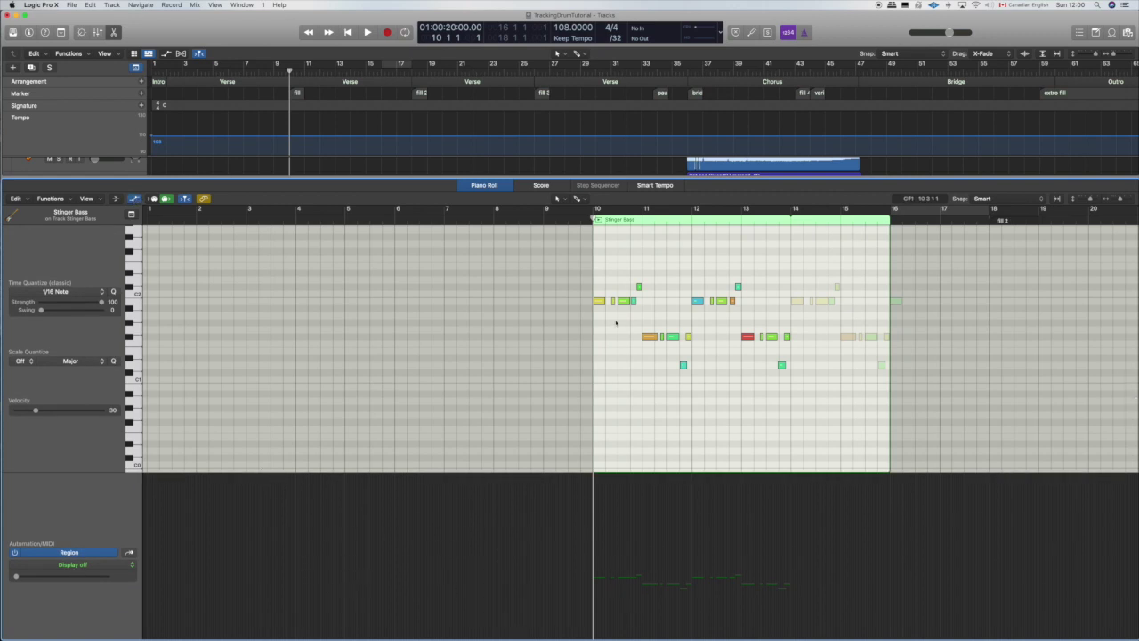
pyautogui.scroll(-5, 257, 114)
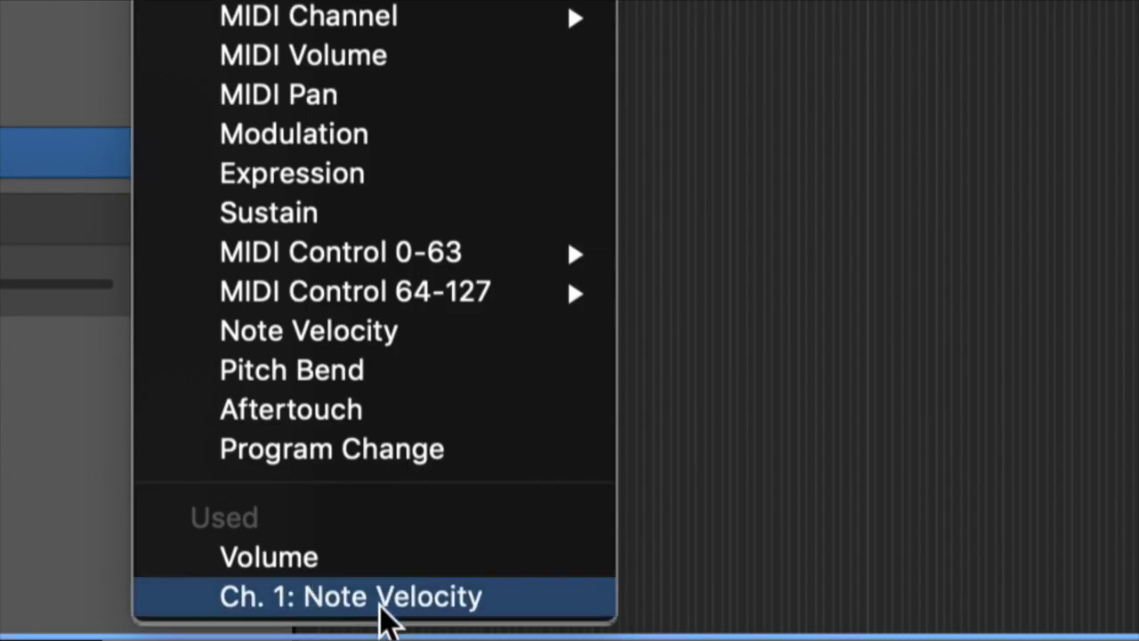
pyautogui.click(384, 602)
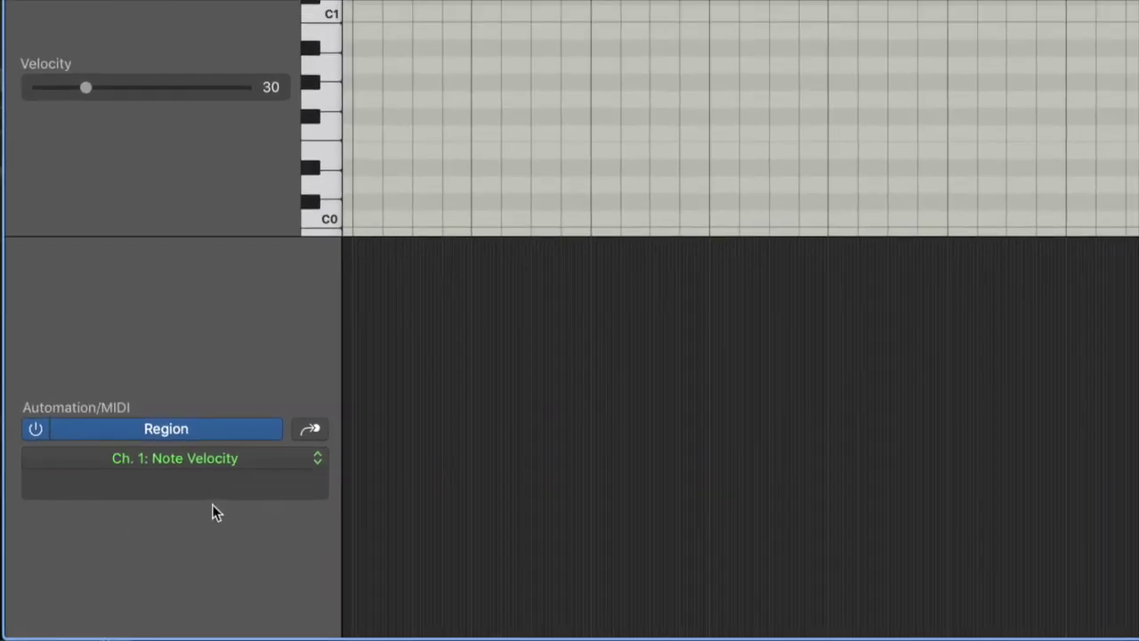
pyautogui.hscroll(10, 500, 463)
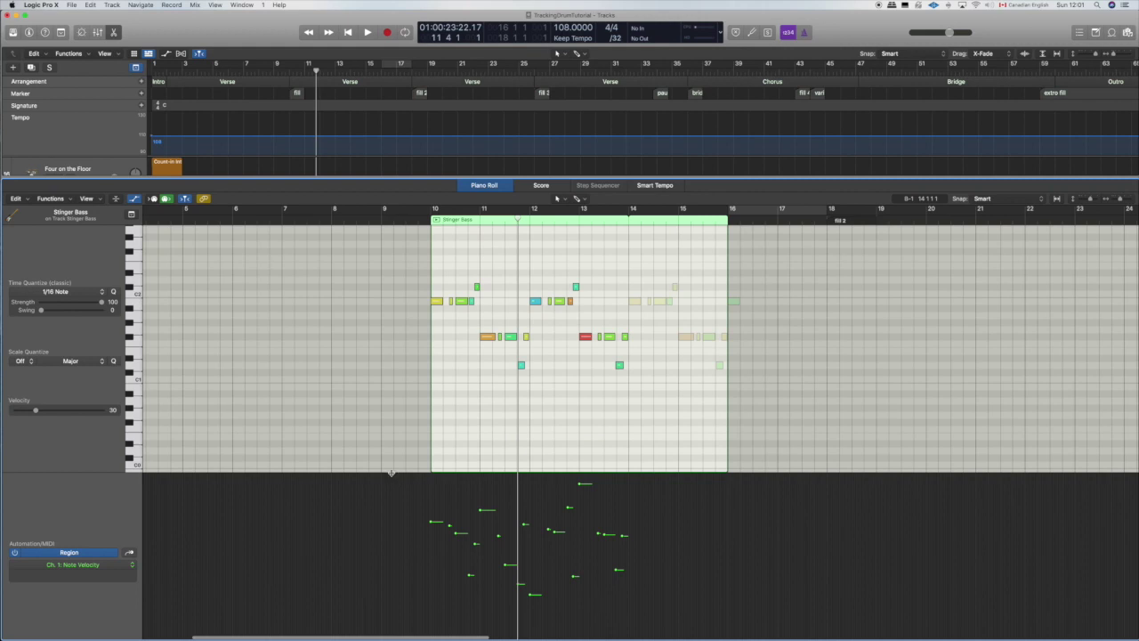
# Make the note velocity area taller and adjust the split between the tracks and the Piano Roll so both bass tracks show
pyautogui.moveTo(391, 472); pyautogui.dragTo(394, 414)
pyautogui.hscroll(-5, 395, 418)
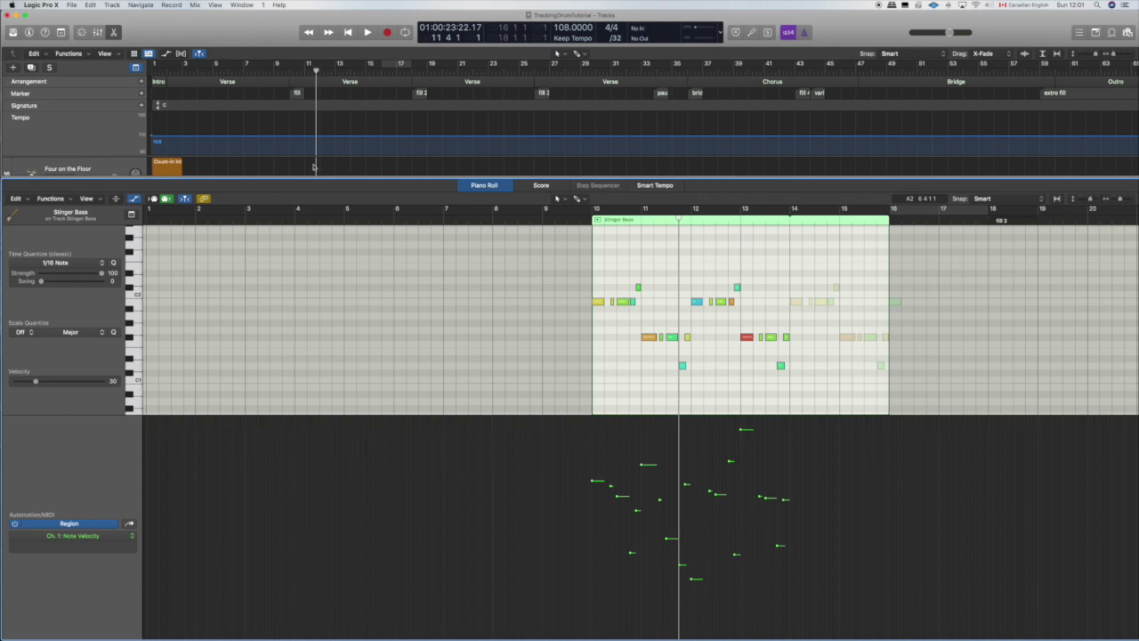
pyautogui.moveTo(310, 175); pyautogui.dragTo(319, 375)
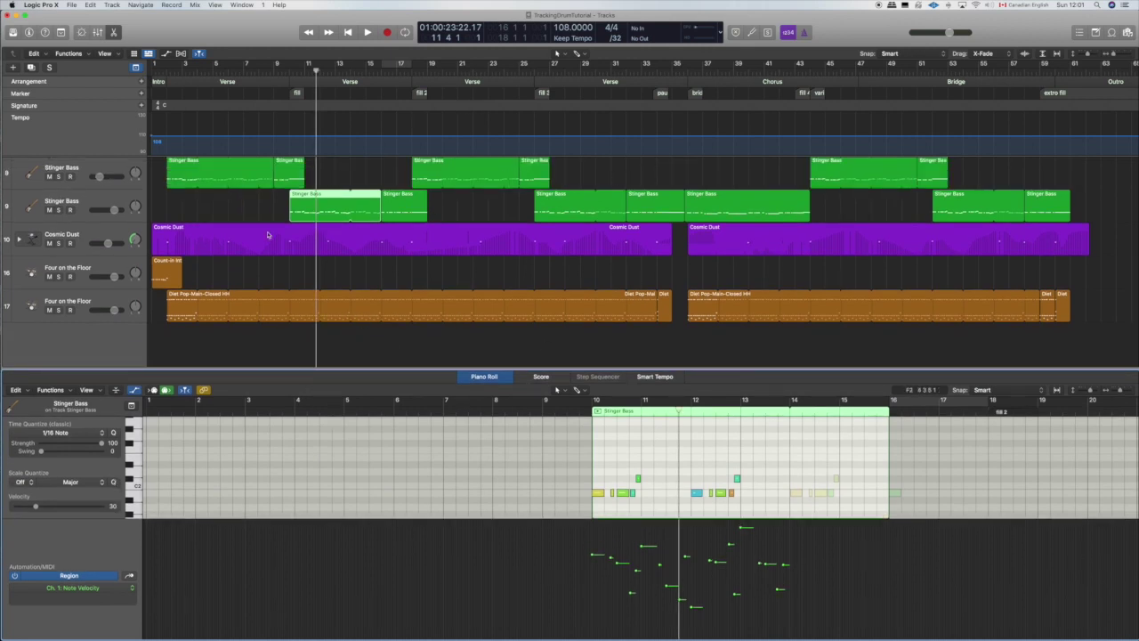
pyautogui.moveTo(327, 368); pyautogui.dragTo(334, 234)
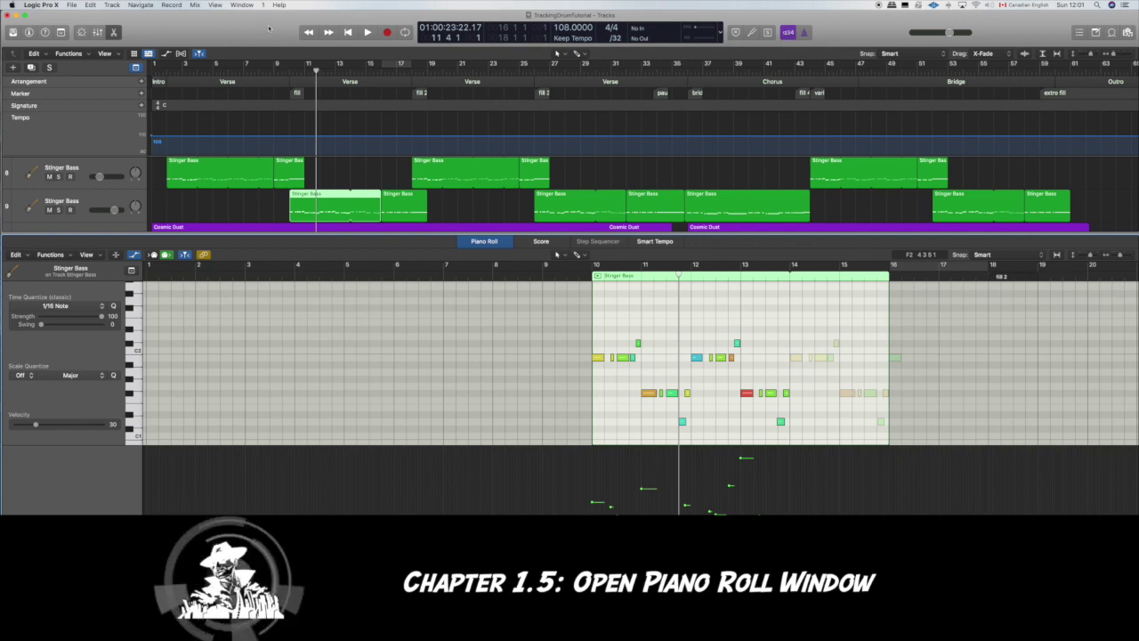
# Open the Stinger Bass region in a separate Piano Roll window
pyautogui.click(241, 5)
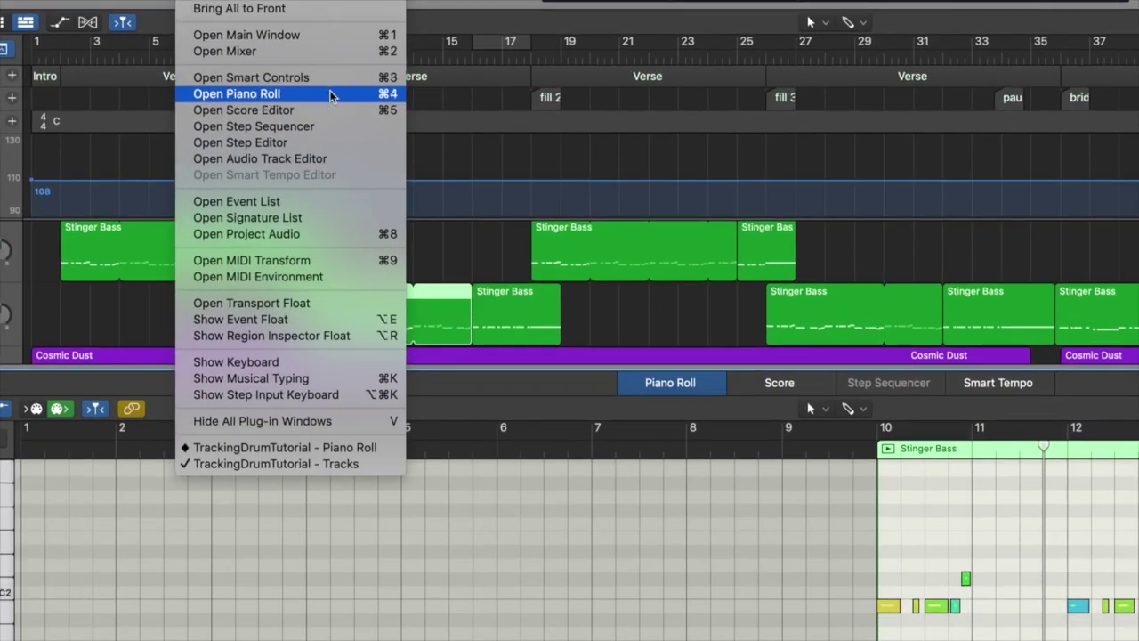
pyautogui.click(329, 96)
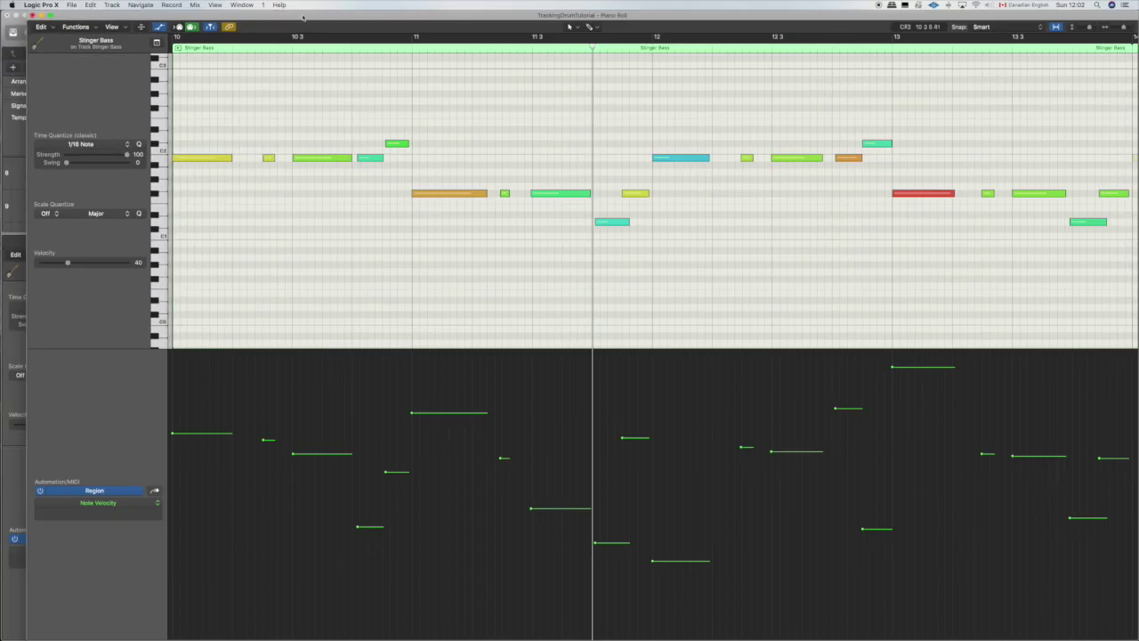
# Move the separate Piano Roll window around, close it, and give the tracks area more height above the docked Piano Roll
pyautogui.moveTo(303, 13); pyautogui.dragTo(280, 12)
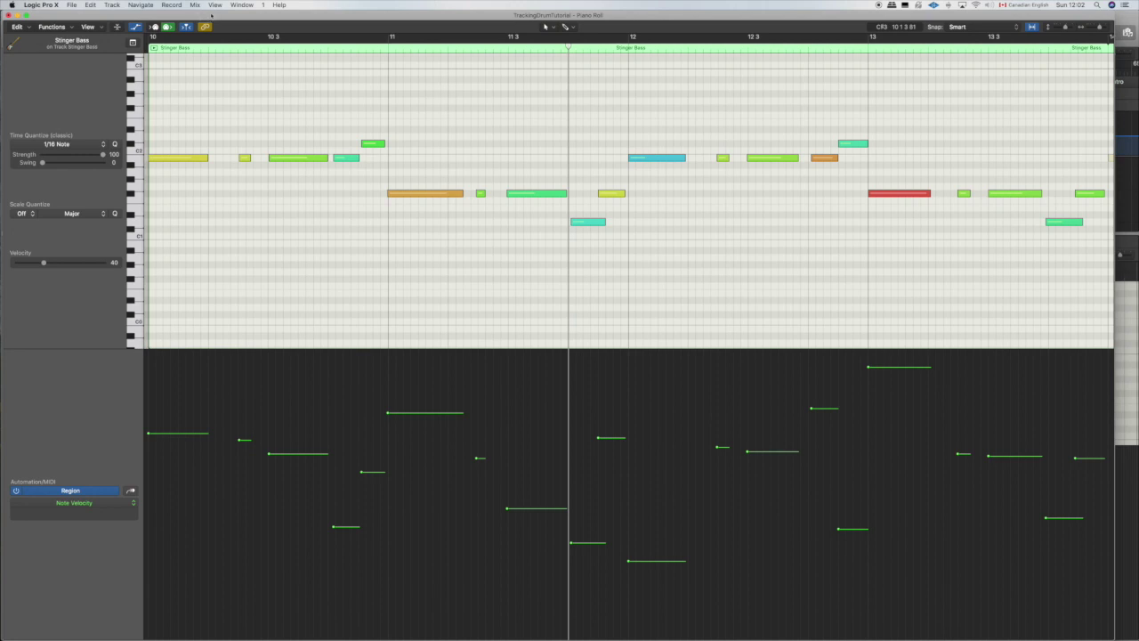
pyautogui.moveTo(212, 15); pyautogui.dragTo(421, 10)
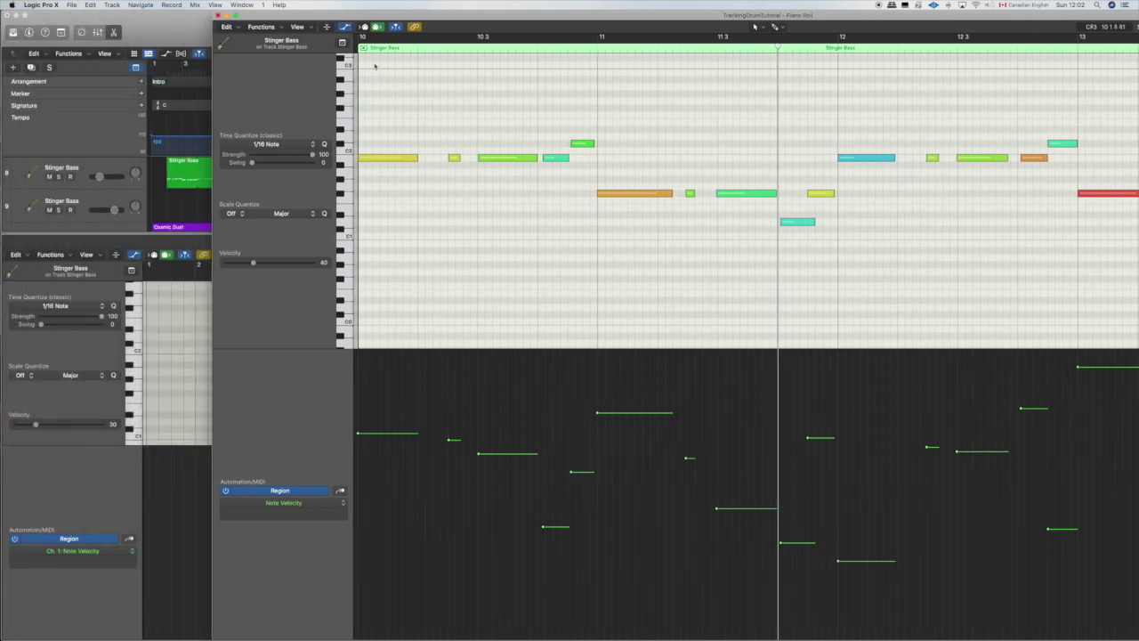
pyautogui.moveTo(290, 15); pyautogui.dragTo(116, 7)
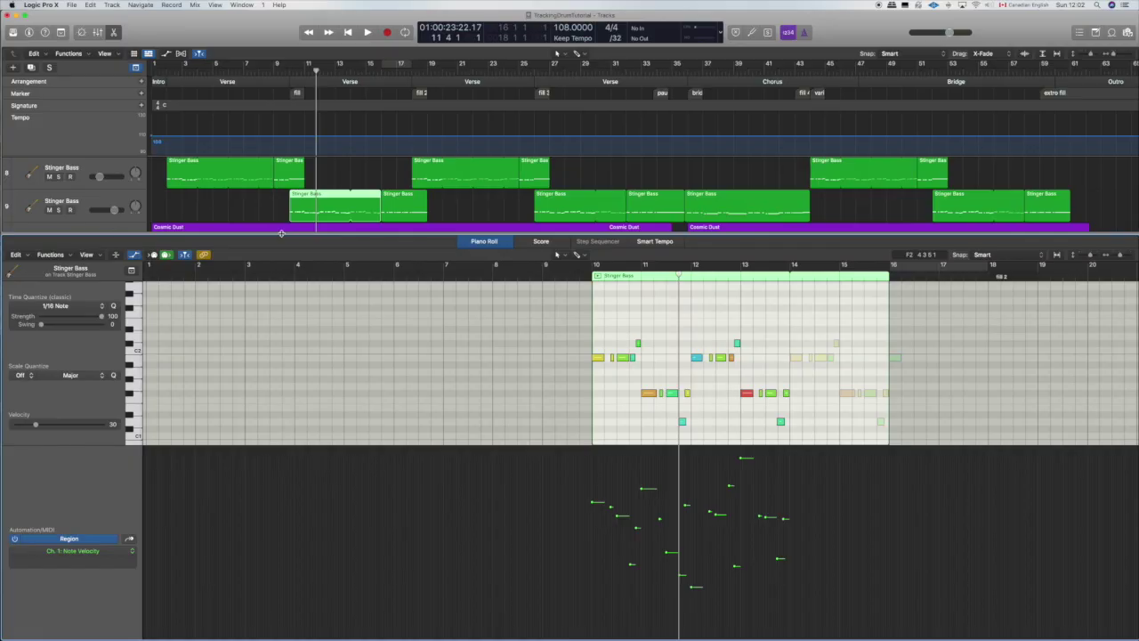
pyautogui.moveTo(284, 241); pyautogui.dragTo(284, 265)
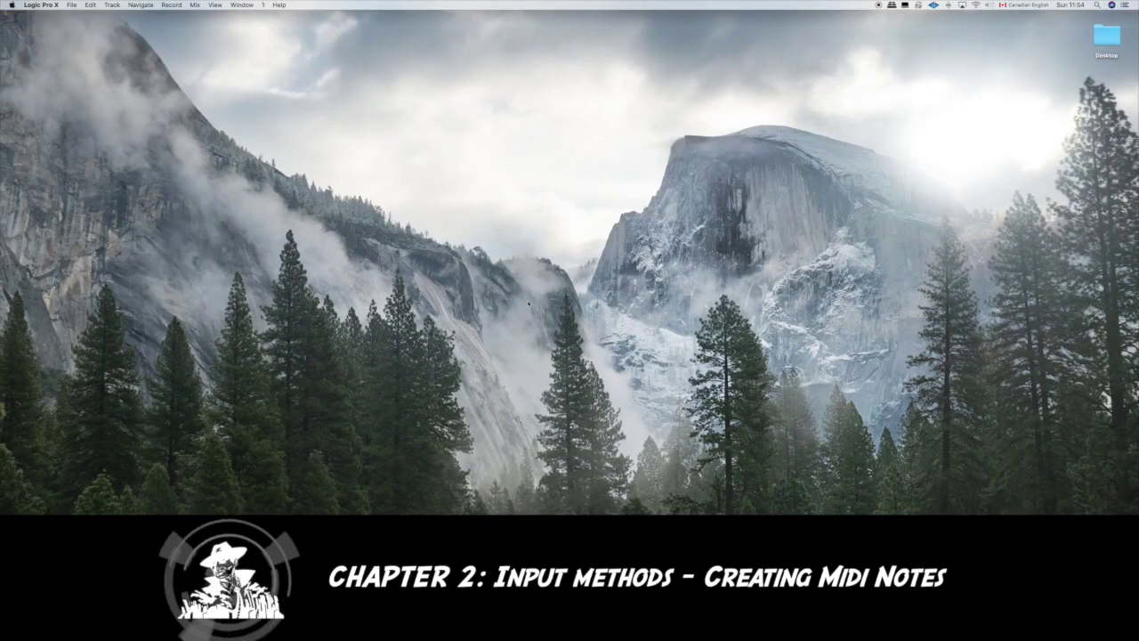
# Bring the TrackingDrumTutorial project back on screen and play the arrangement from the beginning with no region selected
pyautogui.click(498, 253)
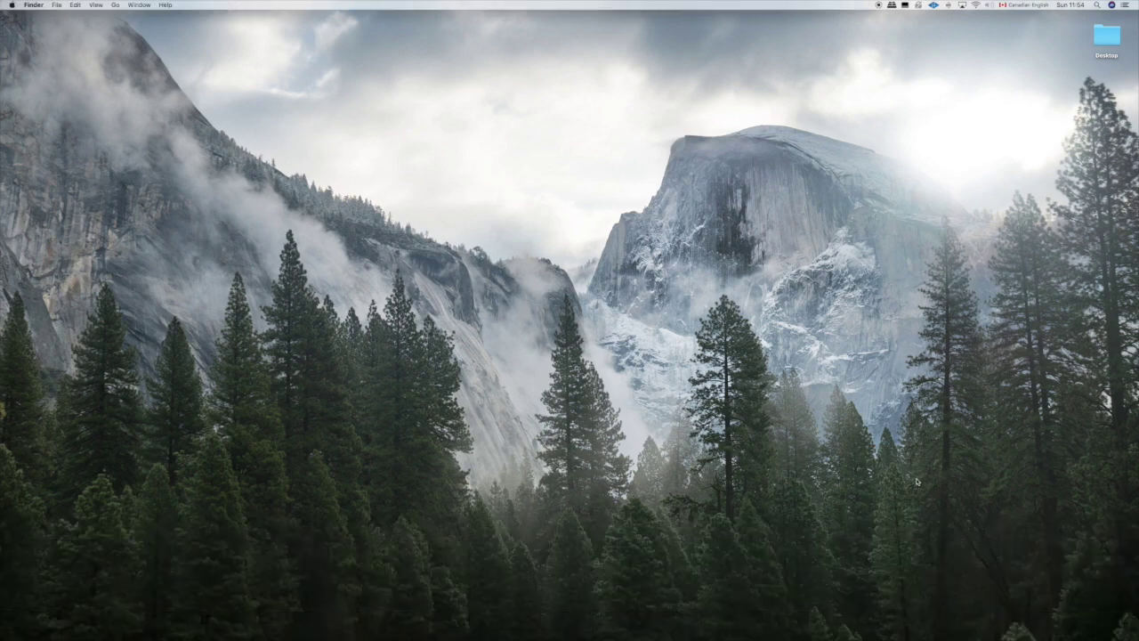
pyautogui.click(1052, 626)
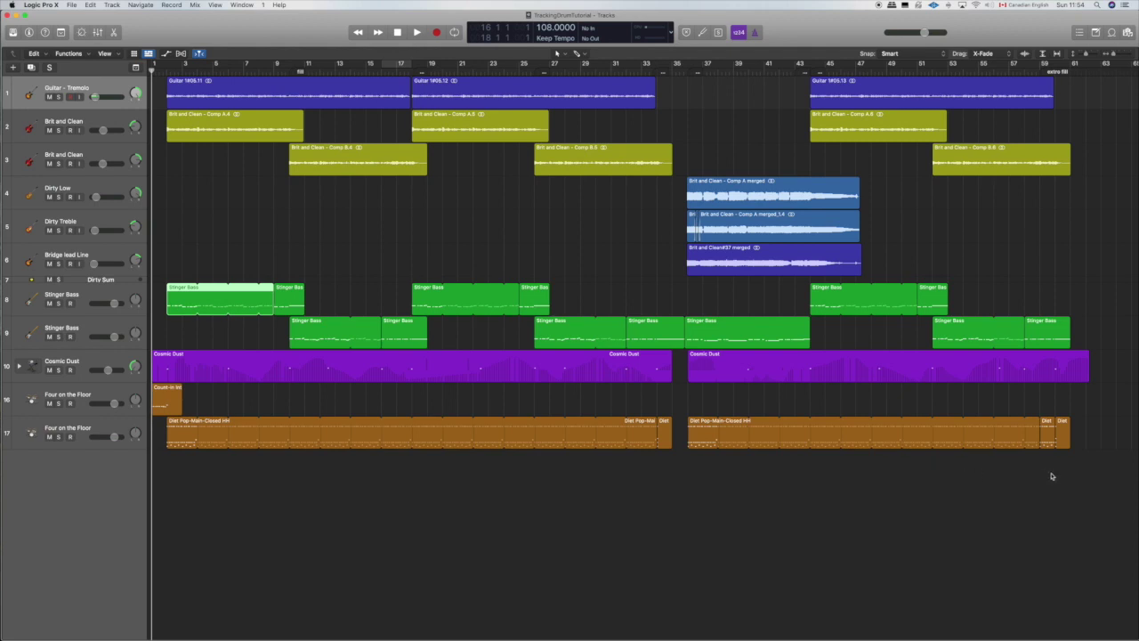
pyautogui.moveTo(1060, 475); pyautogui.dragTo(484, 487)
pyautogui.click(487, 484)
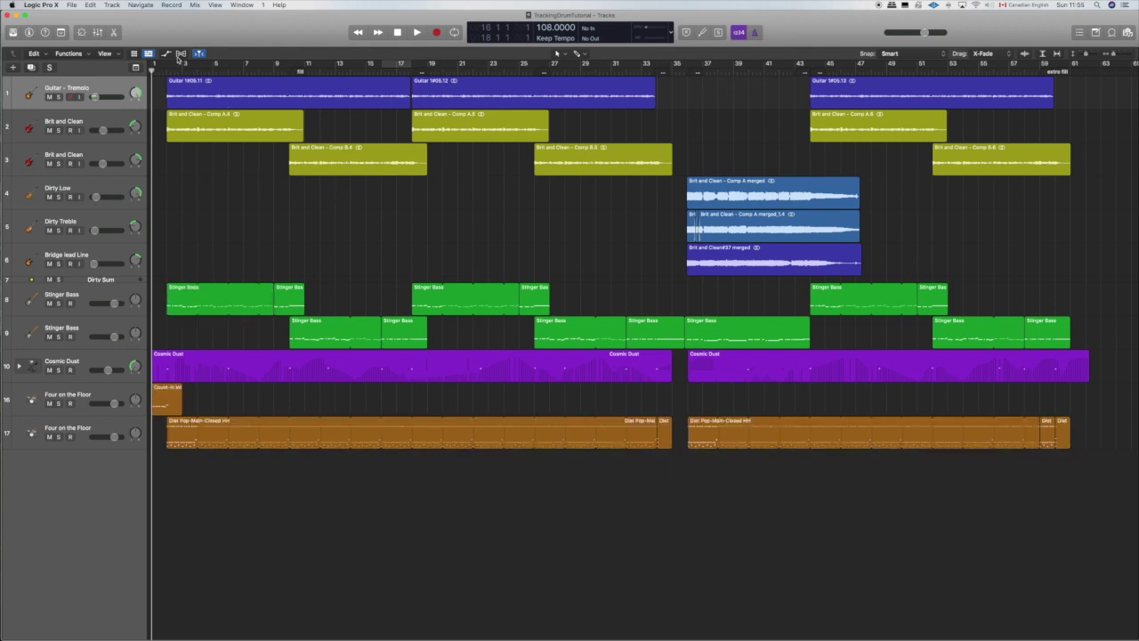
pyautogui.press('space')
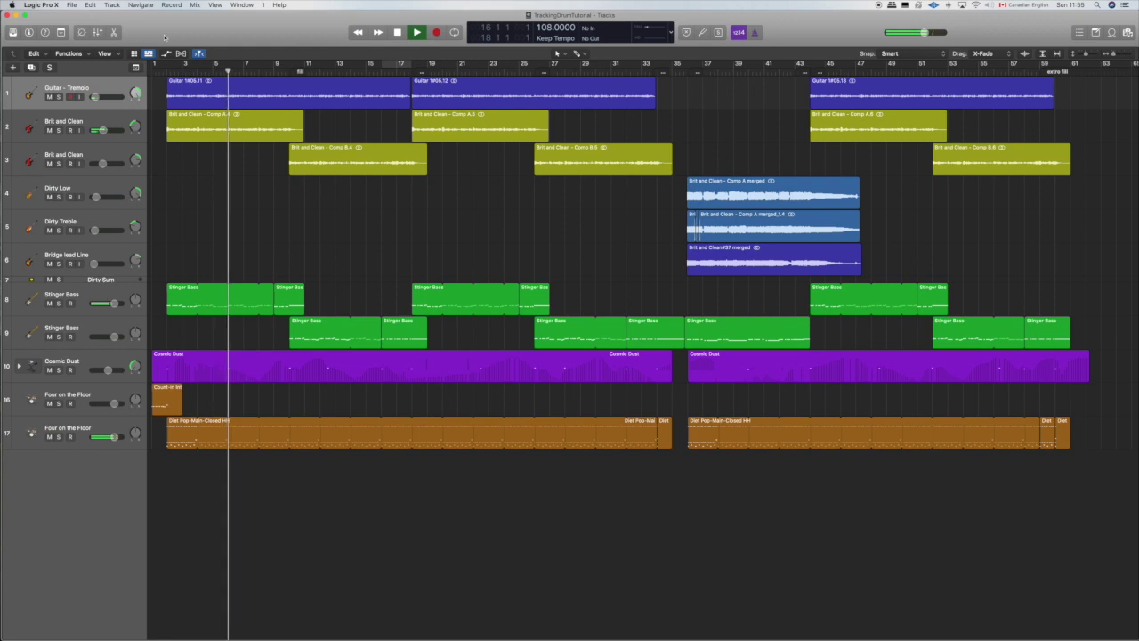
pyautogui.press('space')
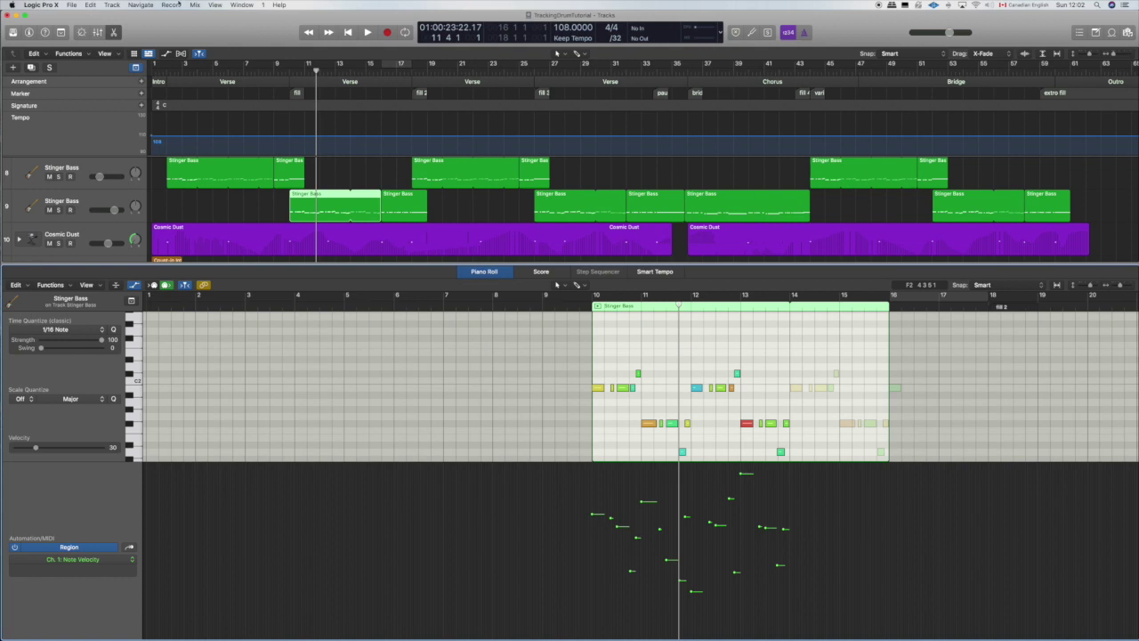
# Hide the docked Piano Roll and mute both Four on the Floor drum tracks
pyautogui.click(113, 32)
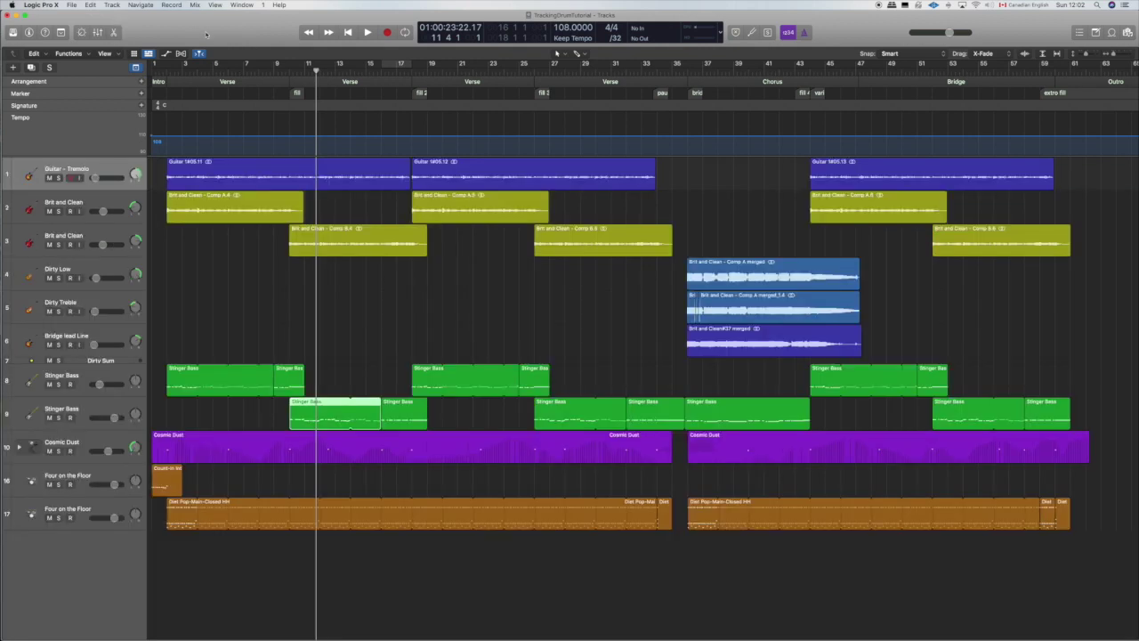
pyautogui.moveTo(1103, 536); pyautogui.dragTo(169, 480)
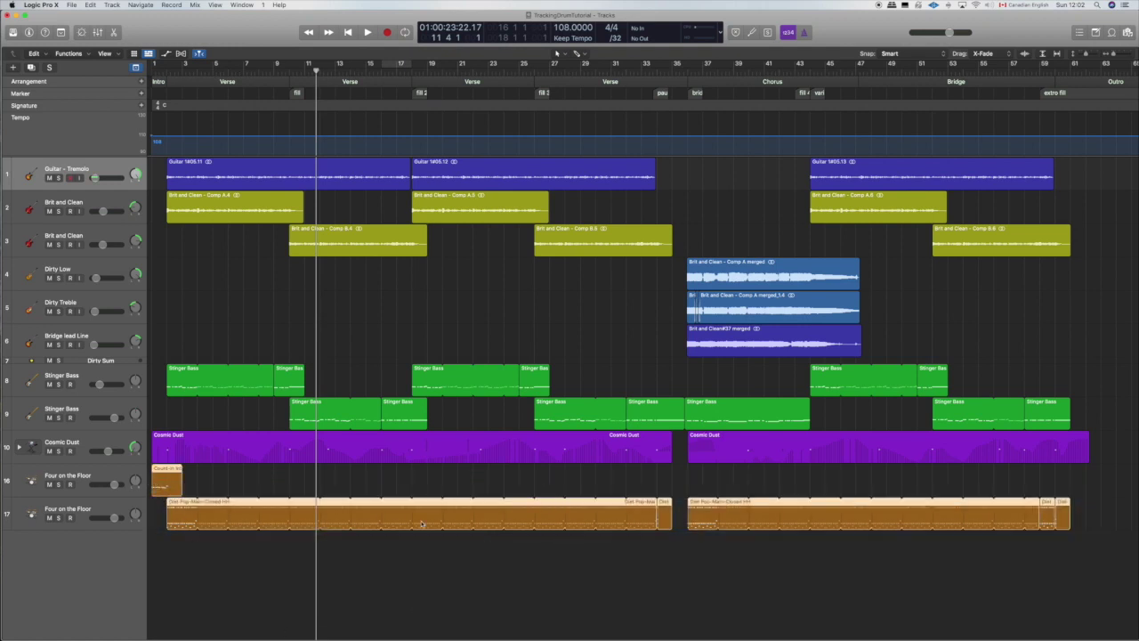
pyautogui.click(49, 518)
pyautogui.click(49, 484)
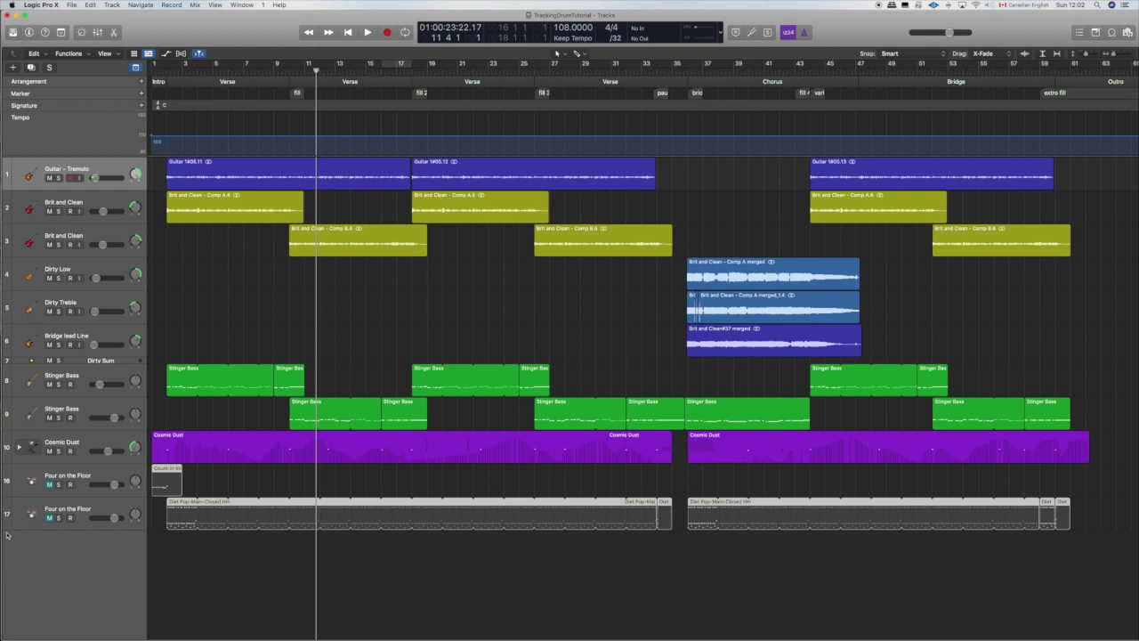
# Shrink both Four on the Floor tracks to minimum height and return the playhead to the start of the project
pyautogui.click(7, 504)
pyautogui.moveTo(6, 496); pyautogui.dragTo(7, 467)
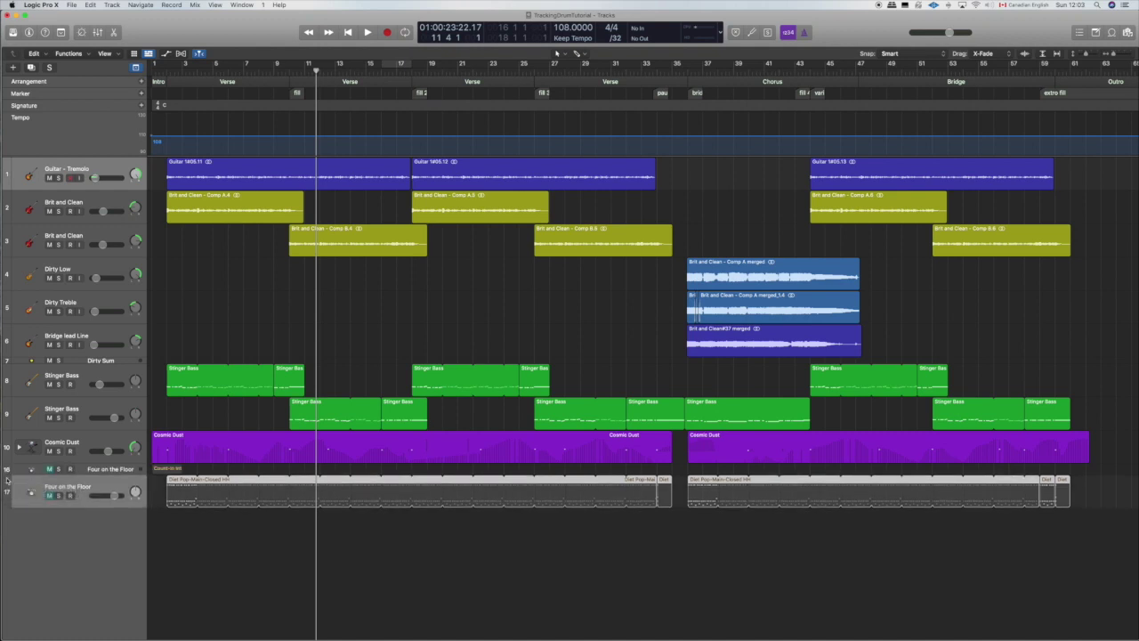
pyautogui.moveTo(7, 505); pyautogui.dragTo(7, 470)
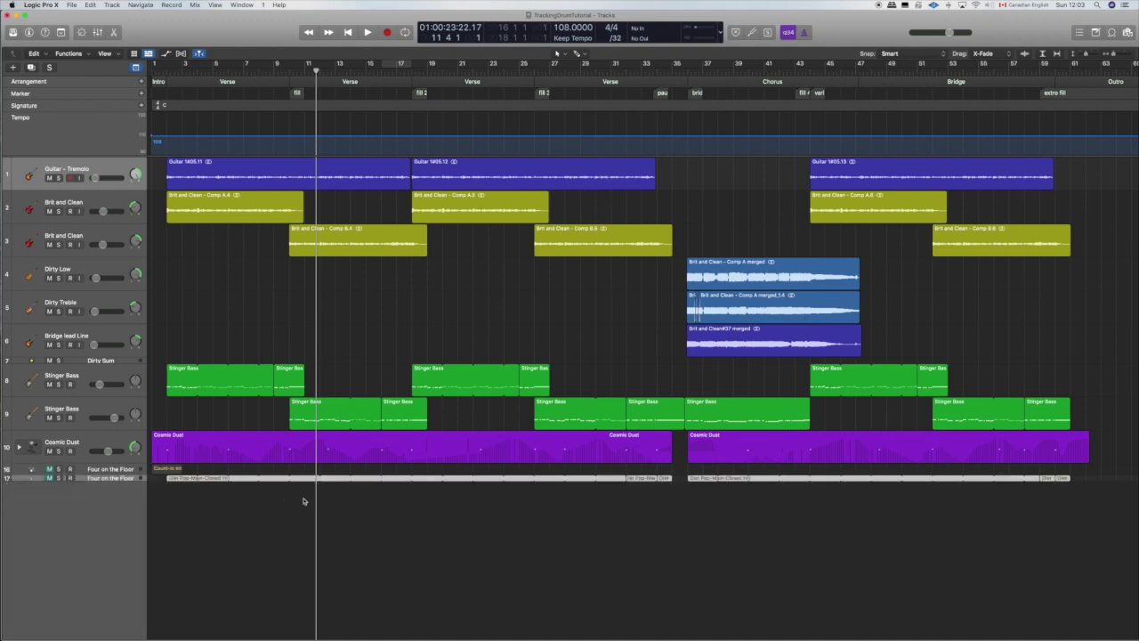
pyautogui.press('Return')
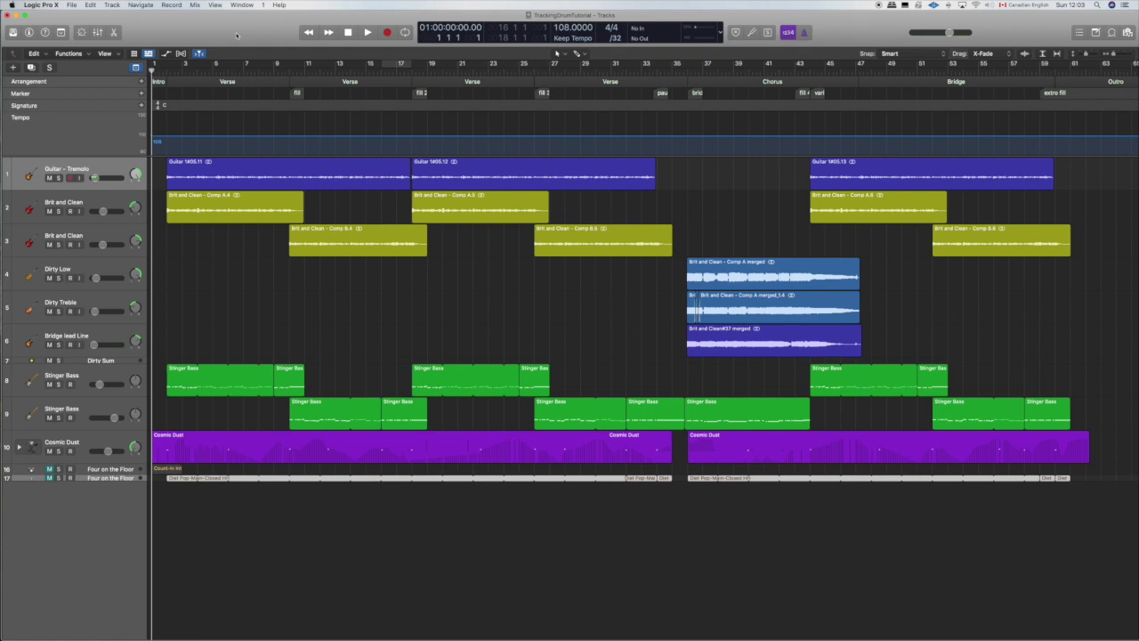
# Create a Drummer track below Cosmic Dust with the Songwriter genre and audio output 1 + 2
pyautogui.click(98, 441)
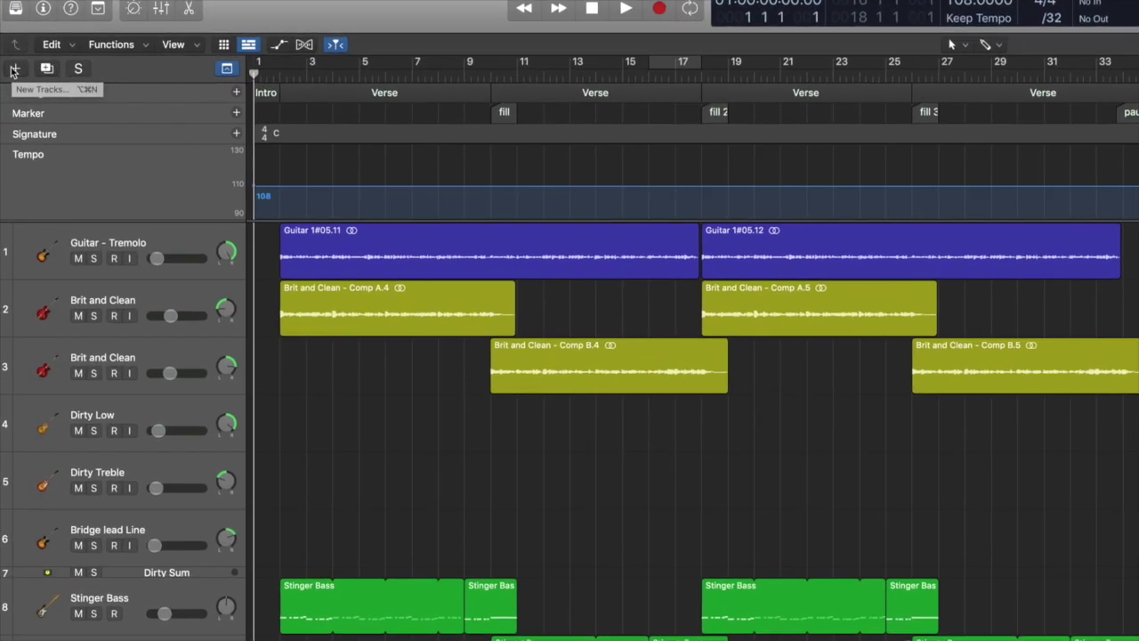
pyautogui.click(14, 69)
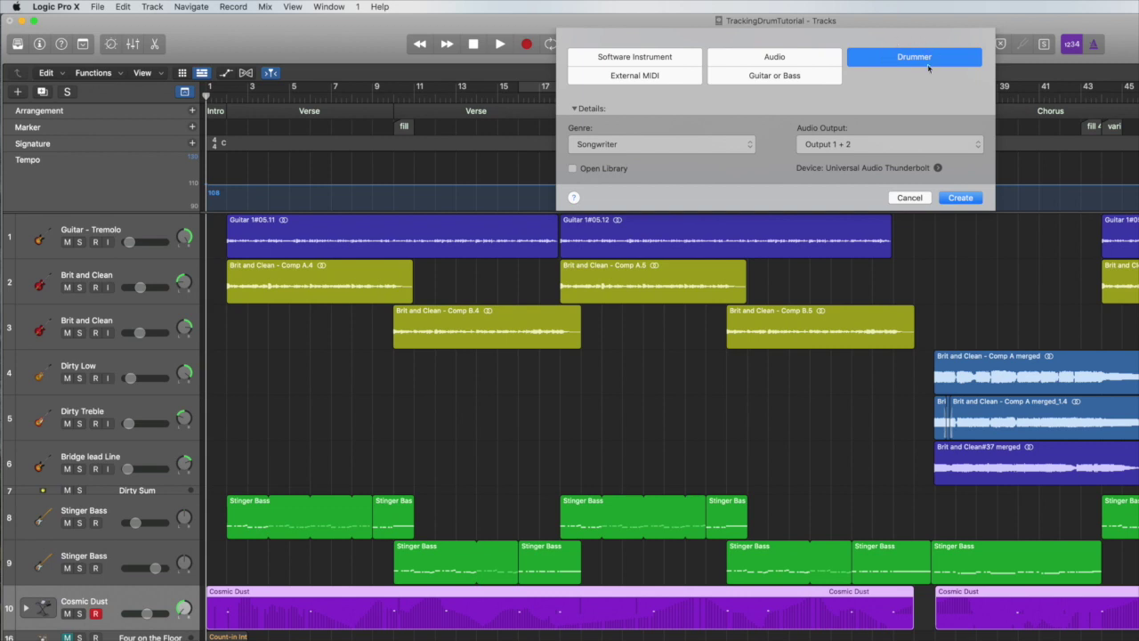
pyautogui.click(745, 145)
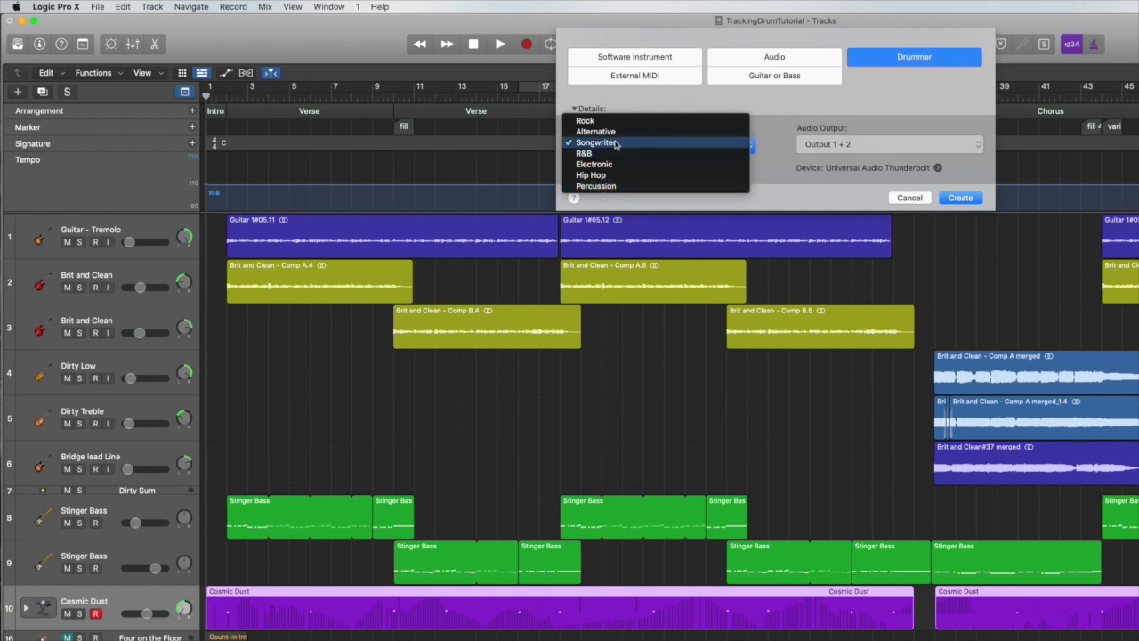
pyautogui.click(698, 92)
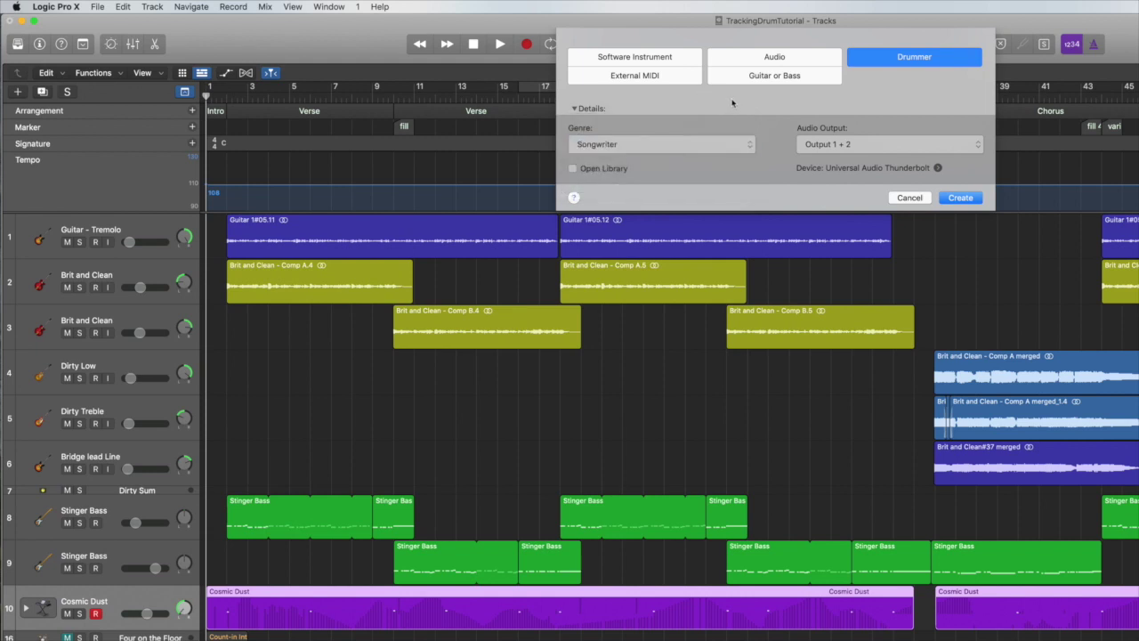
pyautogui.click(973, 199)
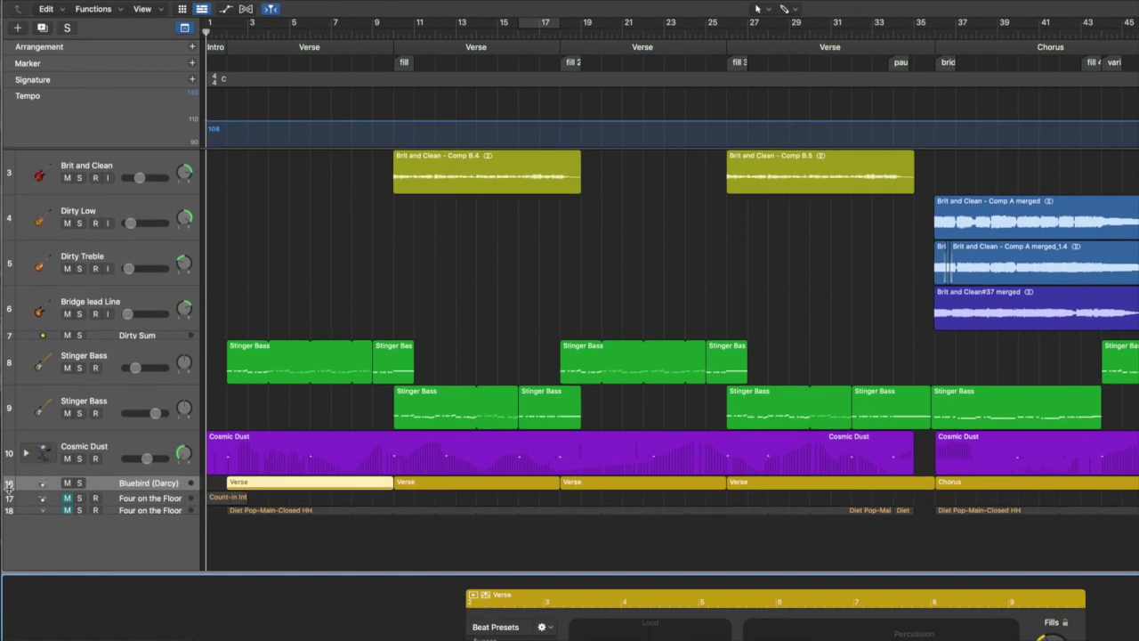
# Increase the Bluebird drummer track's height and play the arrangement from just before bar 9
pyautogui.moveTo(11, 487); pyautogui.dragTo(23, 567)
pyautogui.scroll(-3, 98, 407)
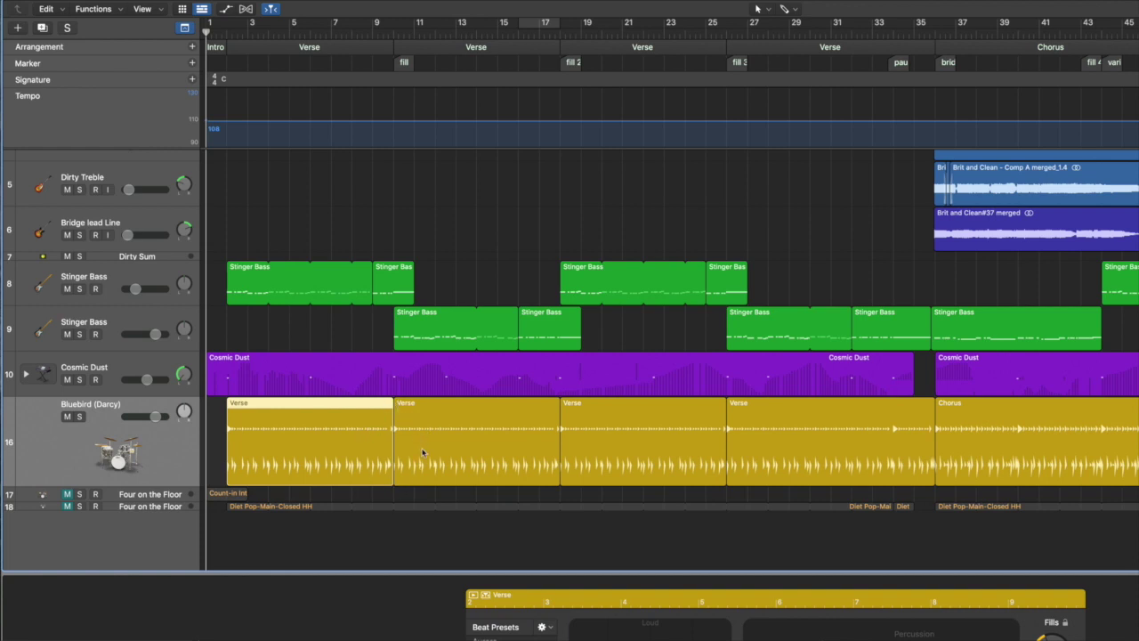
pyautogui.click(373, 34)
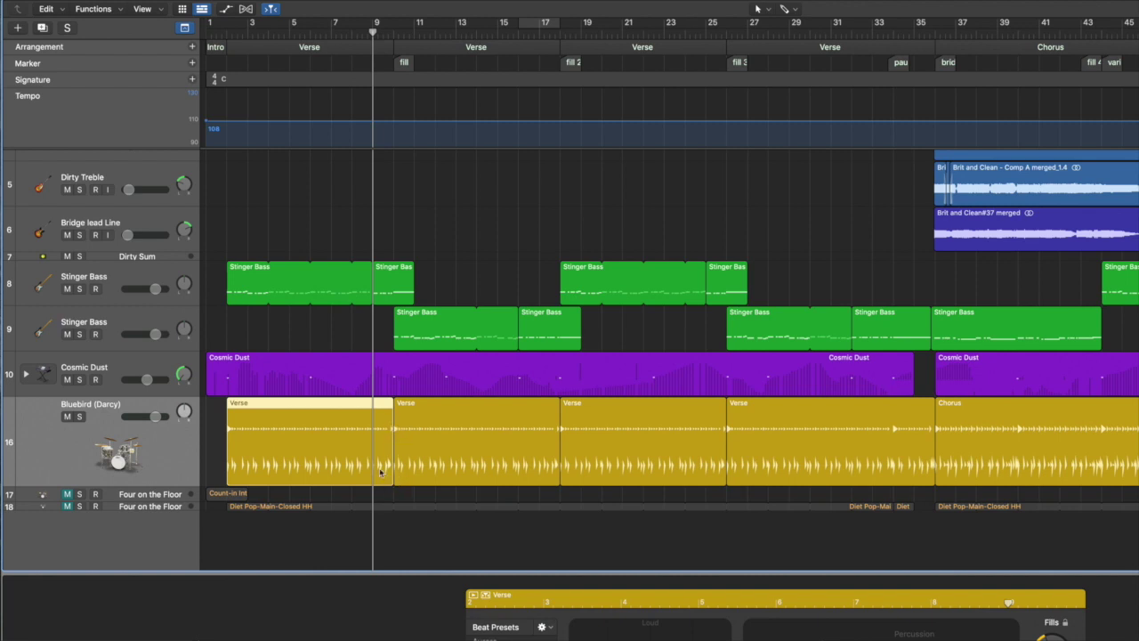
pyautogui.press('space')
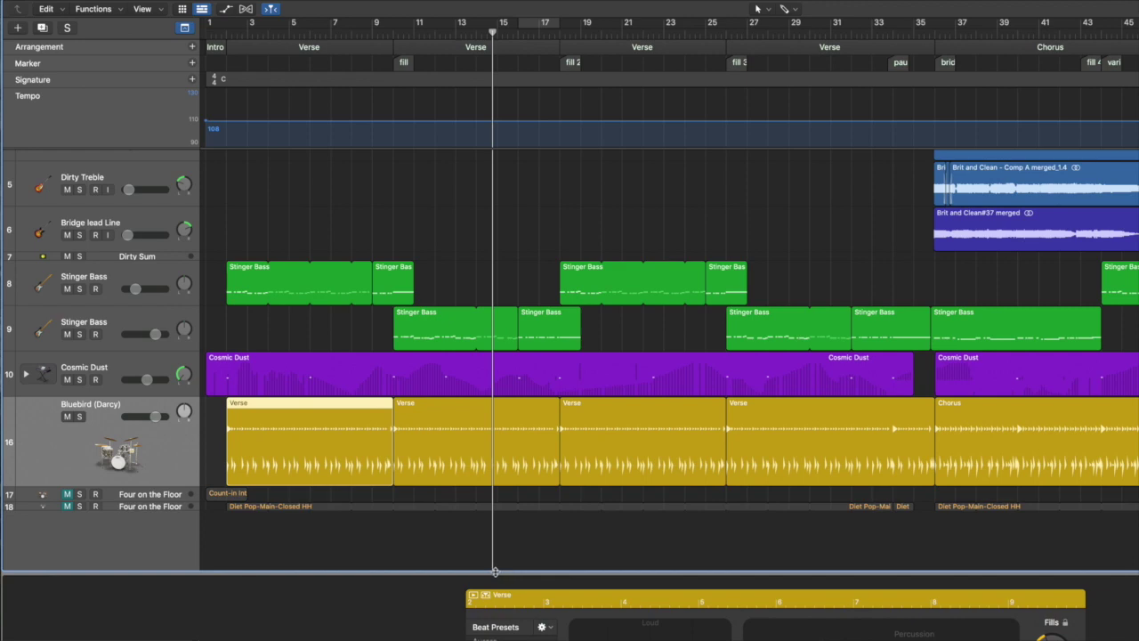
# Enlarge the Drummer editor, make the first Verse region's performance louder, and raise its Swing
pyautogui.moveTo(495, 572); pyautogui.dragTo(494, 446)
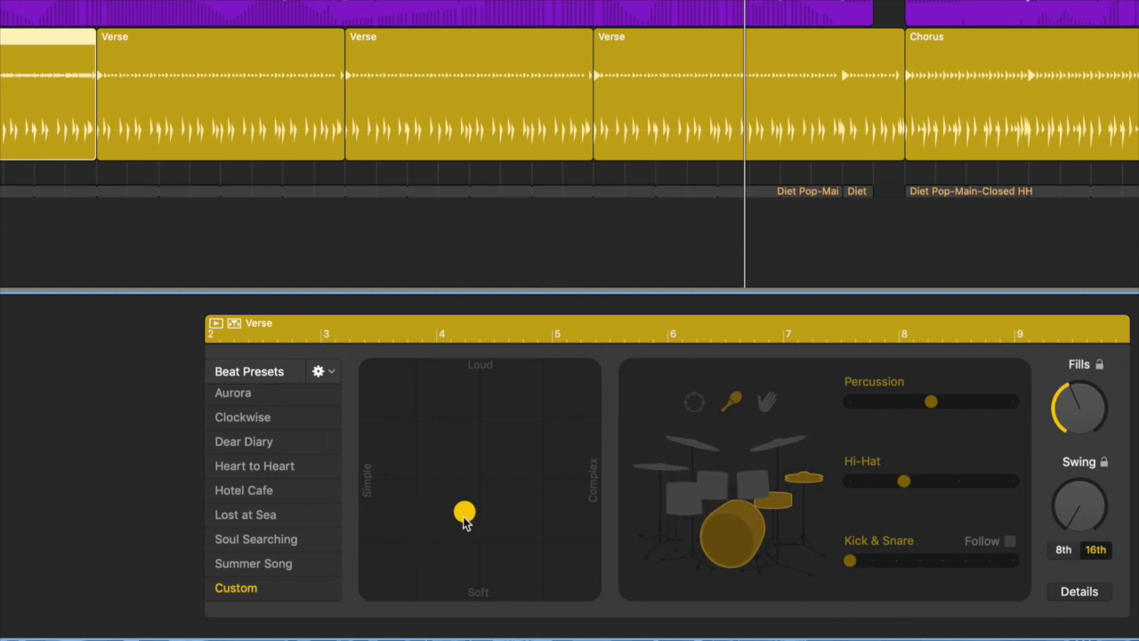
pyautogui.moveTo(464, 518); pyautogui.dragTo(478, 397)
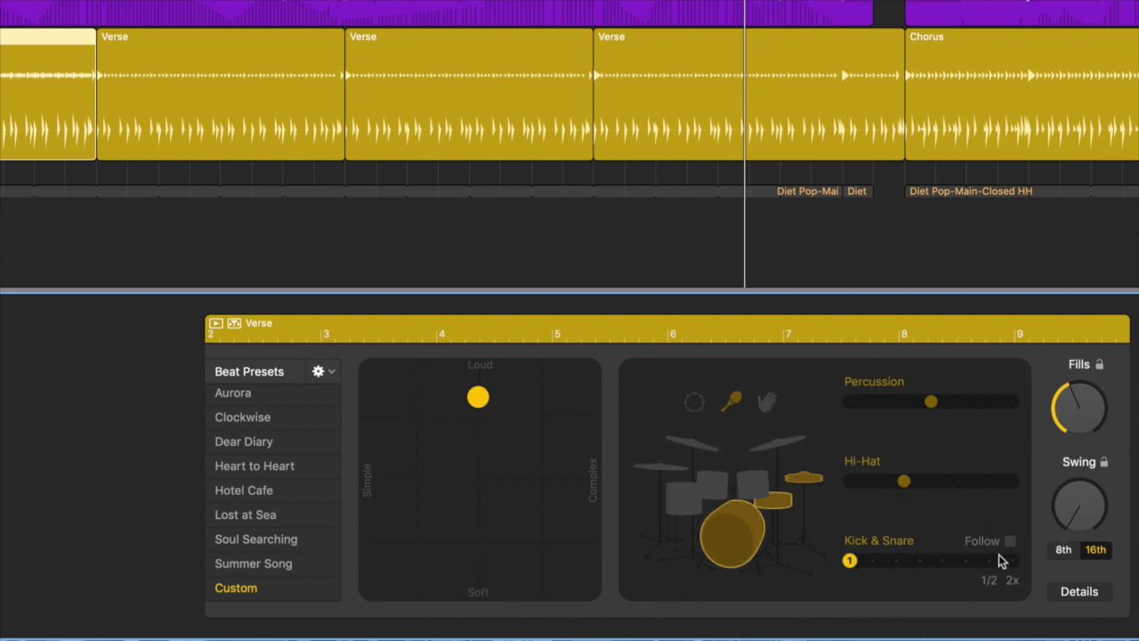
pyautogui.moveTo(1063, 509); pyautogui.dragTo(1069, 478)
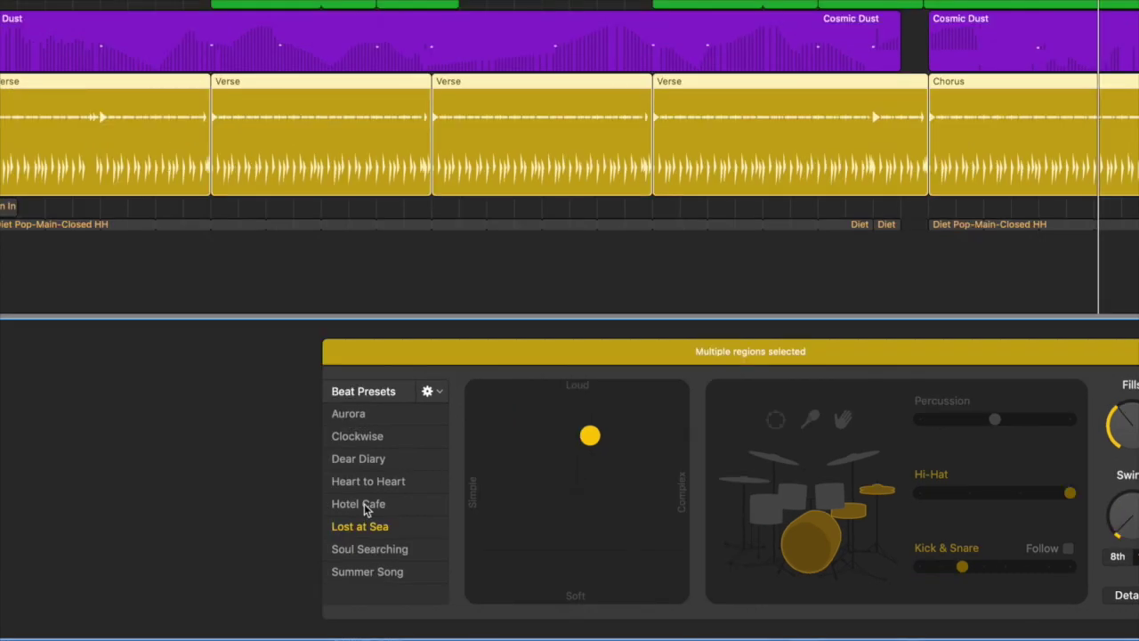
# Try the Hotel Cafe and Heart to Heart beat presets on all drummer regions, settling on Dear Diary
pyautogui.click(366, 504)
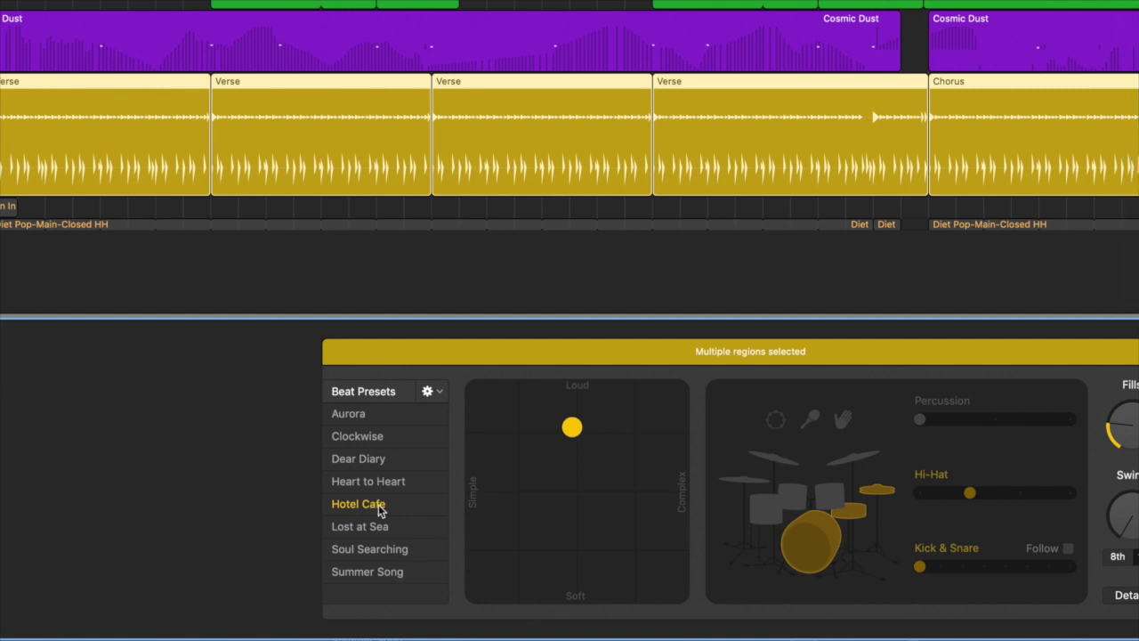
pyautogui.click(367, 483)
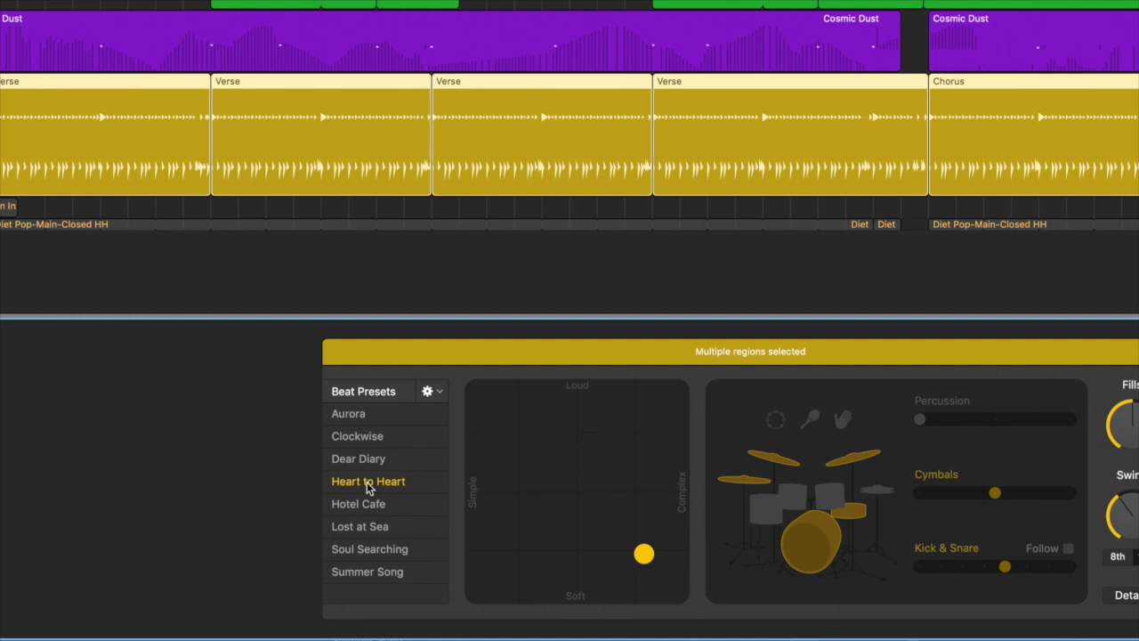
pyautogui.click(368, 457)
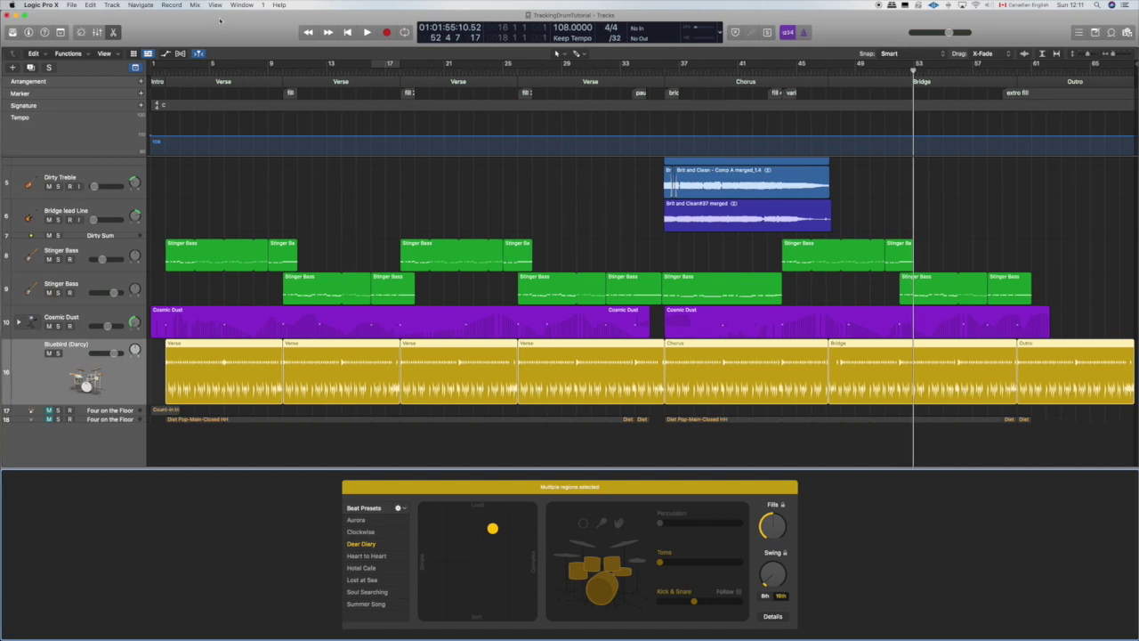
# Convert all selected Bluebird drummer regions to MIDI regions and adjust the split so the whole track shows above the Piano Roll
pyautogui.rightClick(355, 352)
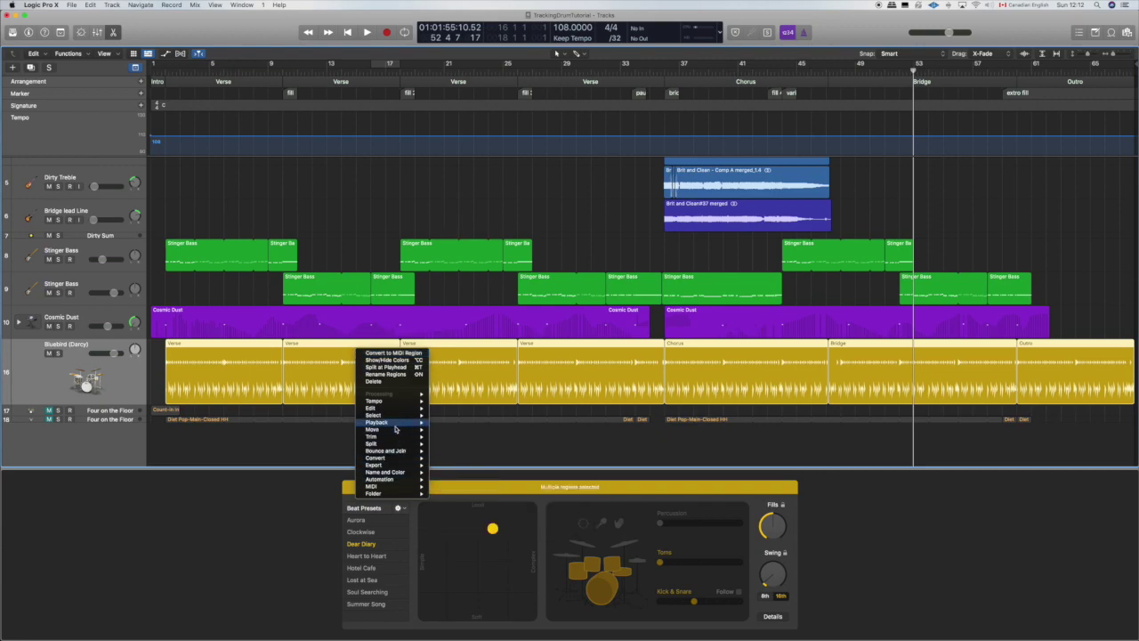
pyautogui.moveTo(389, 433)
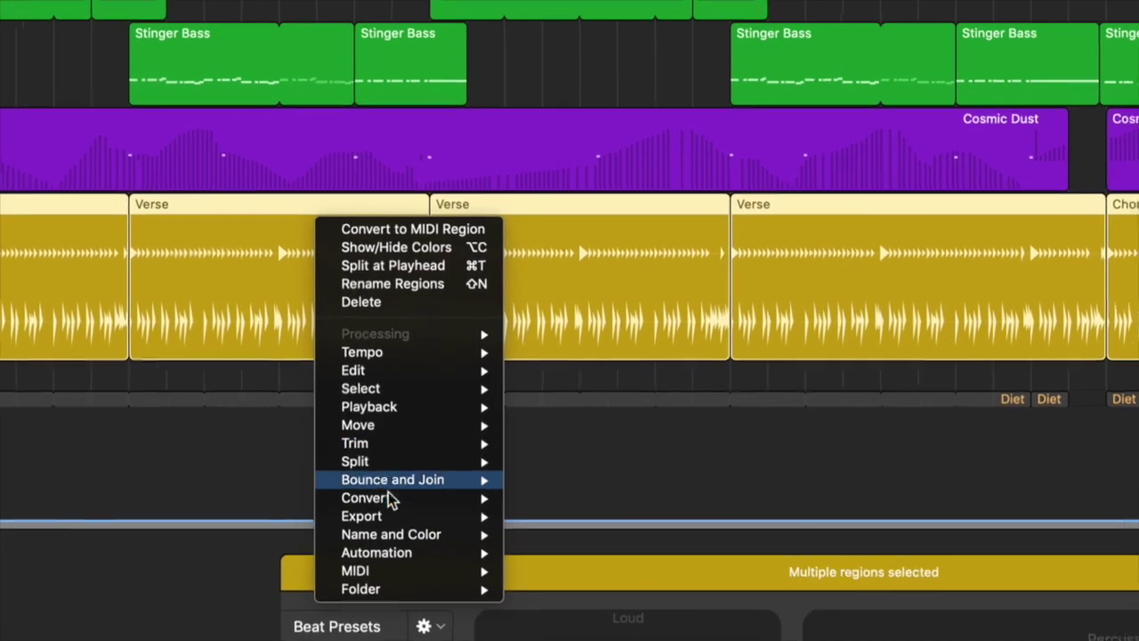
pyautogui.moveTo(389, 500)
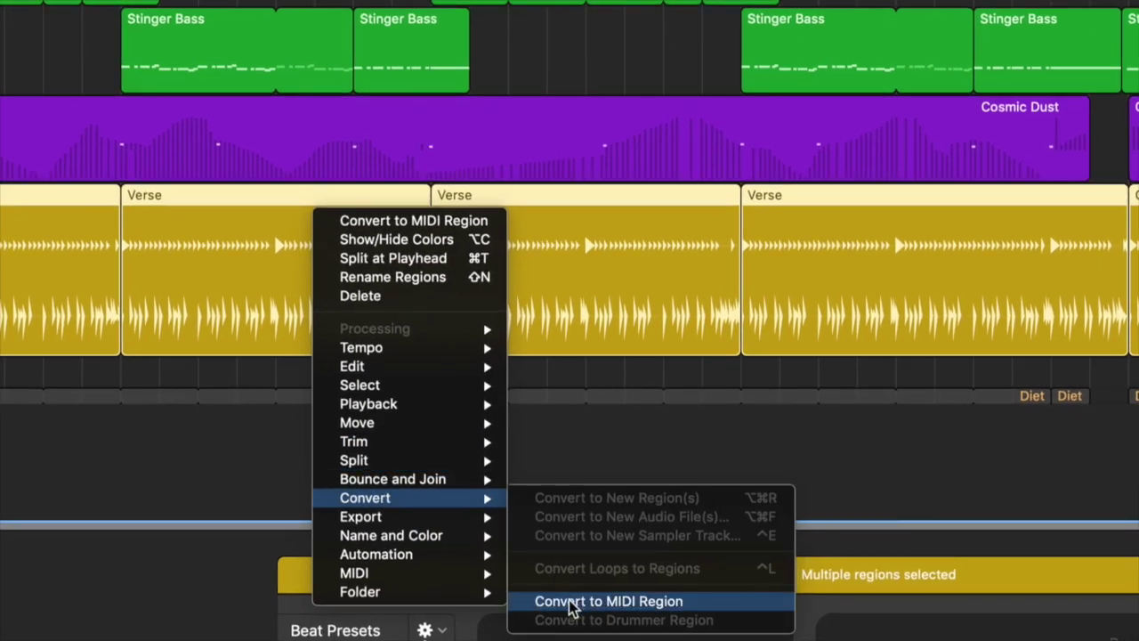
pyautogui.click(571, 602)
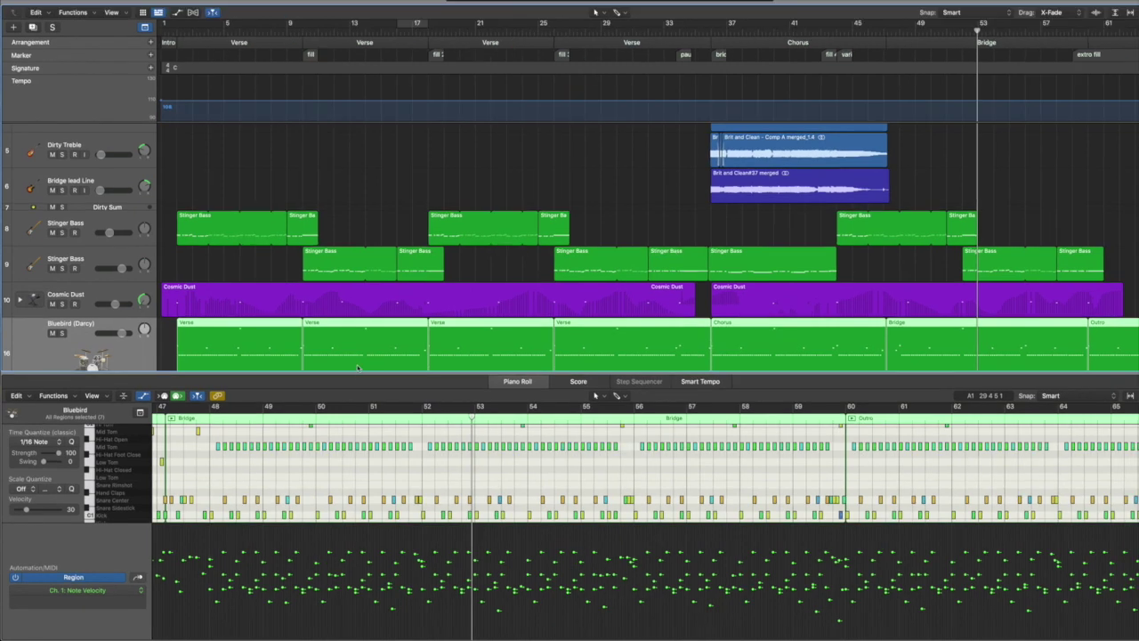
pyautogui.scroll(-4, 450, 264)
pyautogui.moveTo(419, 345); pyautogui.dragTo(396, 338)
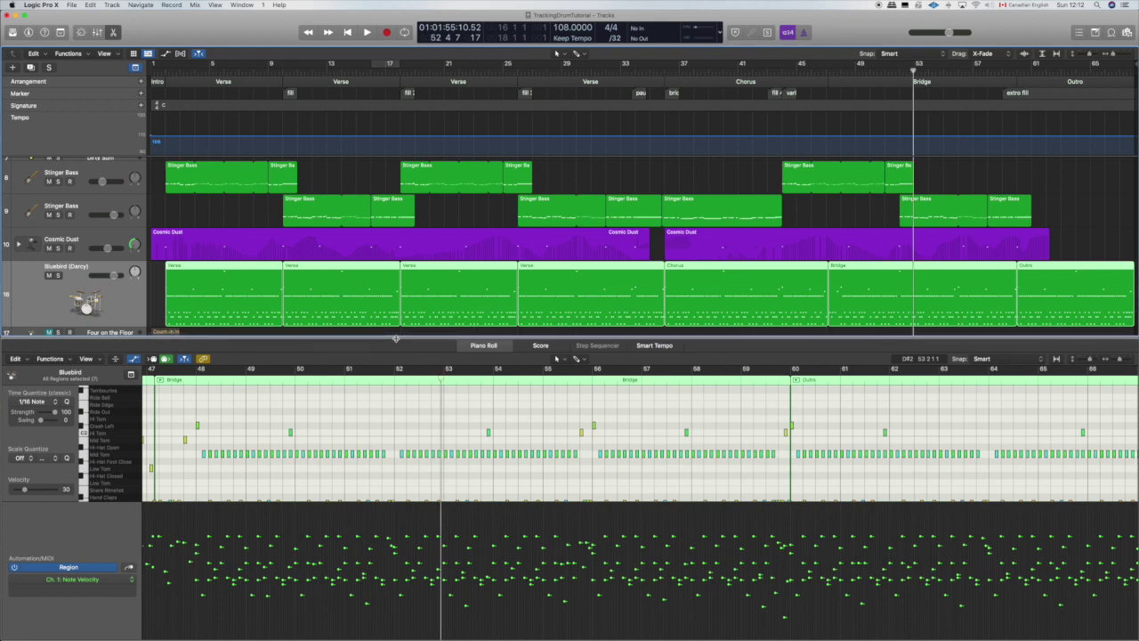